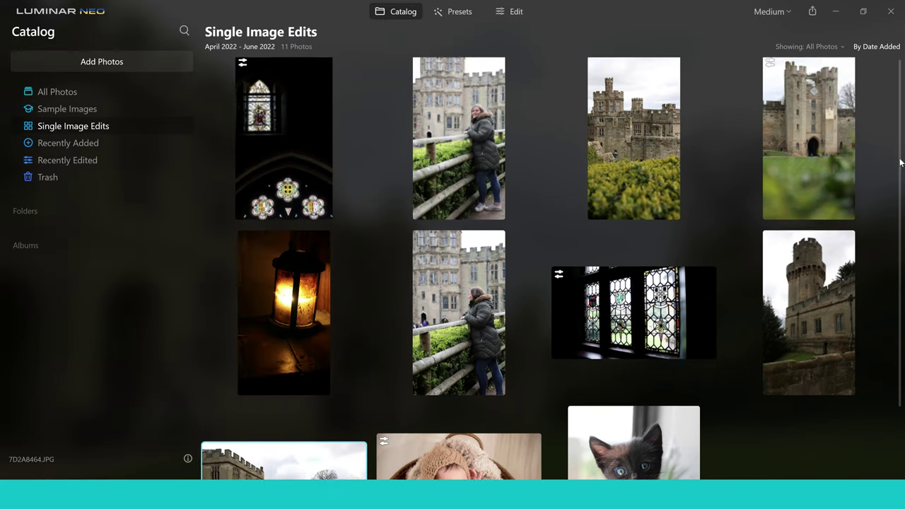
Step: Give the castle photo a Matte look with Amount 33 and Fade 17, comparing before and after
left_click_drag(901, 158, 901, 225)
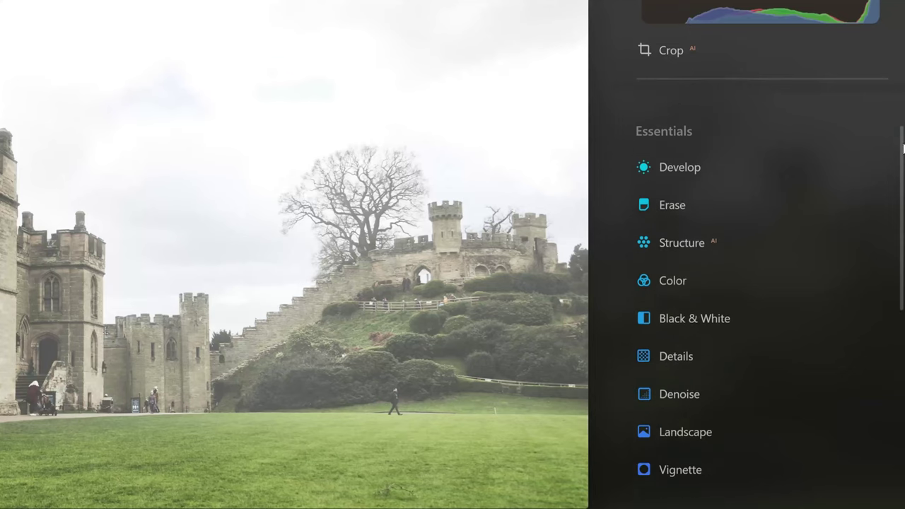
left_click_drag(903, 147, 904, 418)
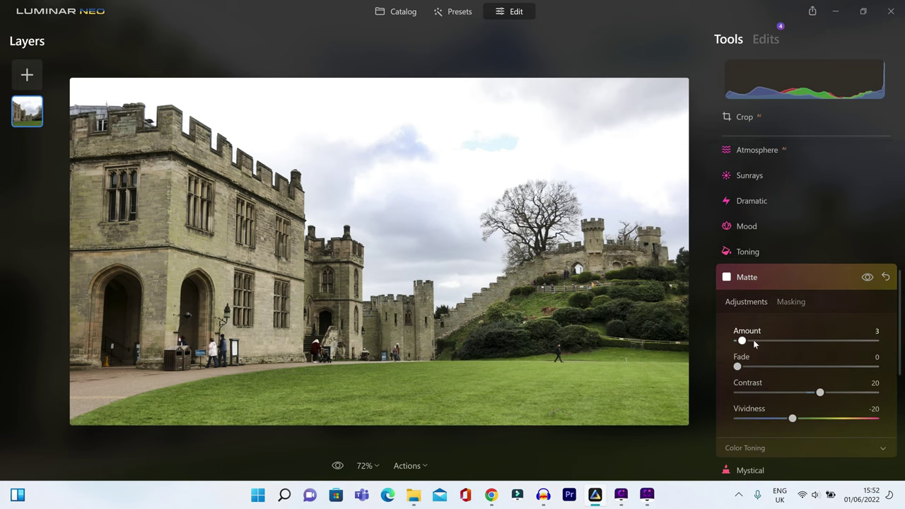
left_click_drag(744, 341, 784, 341)
left_click_drag(736, 366, 762, 366)
left_click(339, 466)
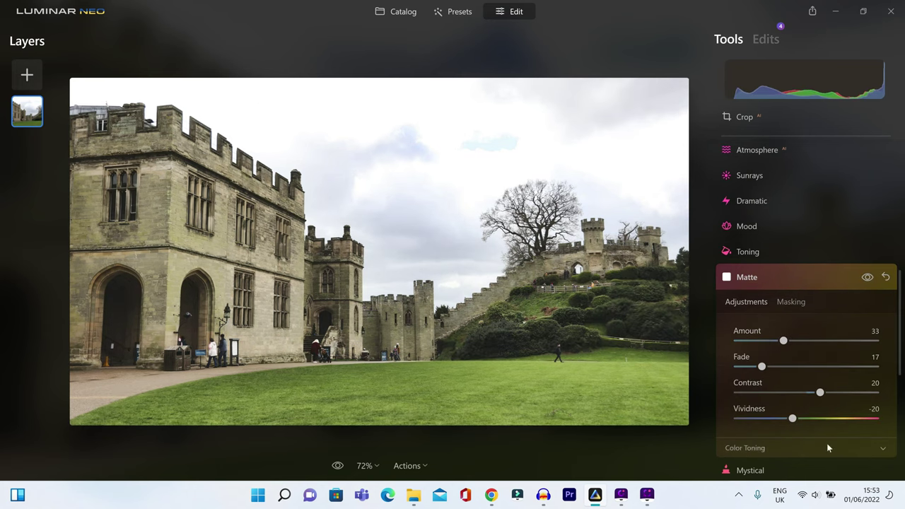
Step: Add Atmosphere fog to the castle photo by raising its Amount and Depth
left_click(742, 278)
scroll(778, 280, "up", 2)
left_click(778, 280)
left_click_drag(738, 362, 842, 363)
left_click_drag(765, 388, 788, 389)
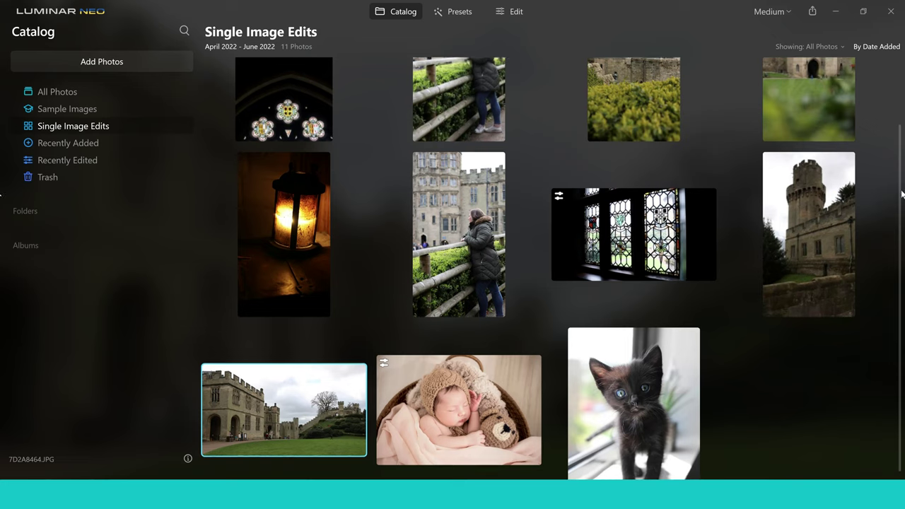
Step: Open the wide castle courtyard photo 7D2A8464.JPG from the catalog for editing
scroll(902, 195, "up", 2)
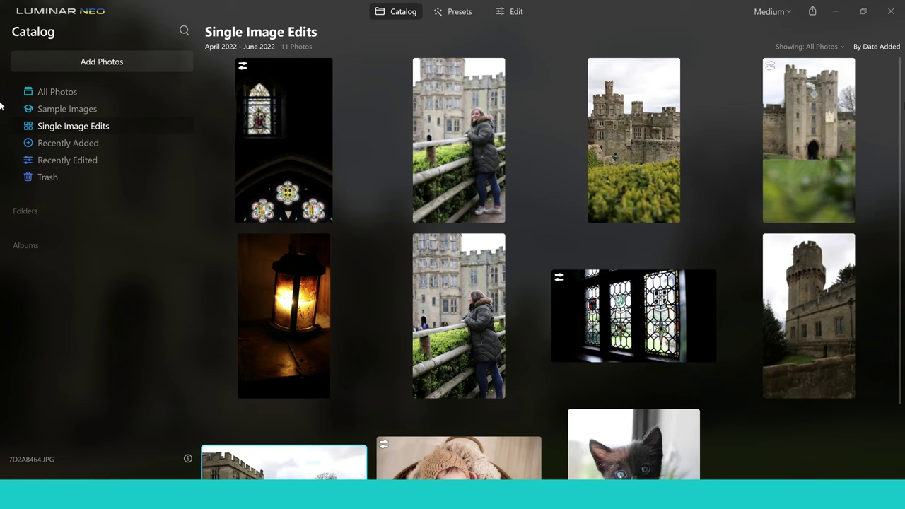
scroll(902, 157, "down", 2)
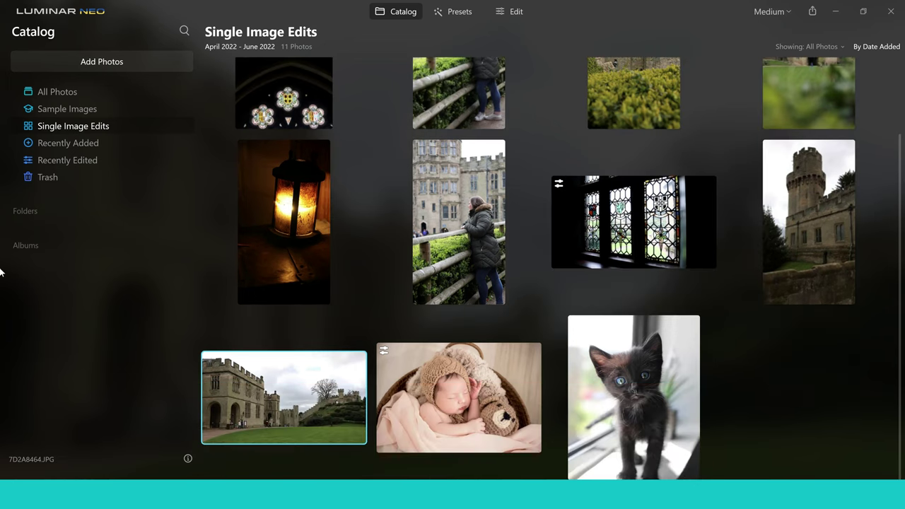
double_click(308, 405)
left_click(501, 12)
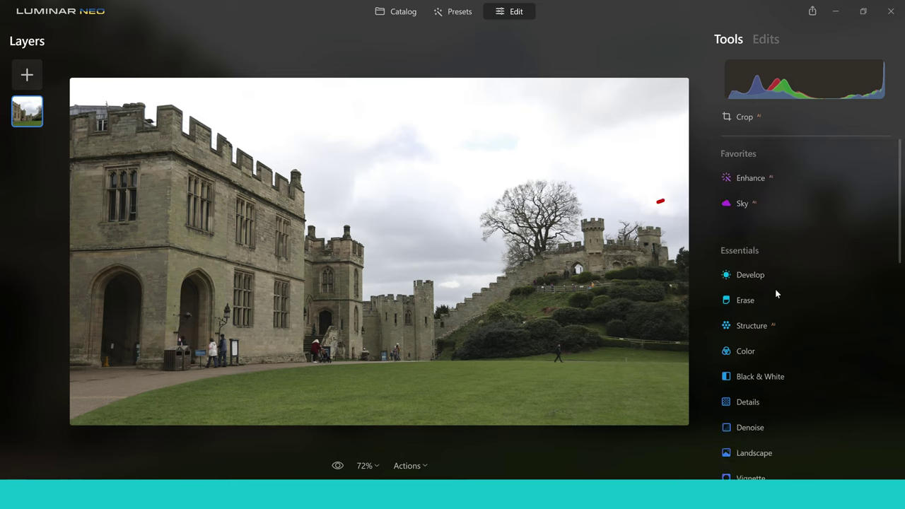
Step: Set Enhance AI Accent to 74 on the castle photo and compare with the original
left_click(749, 178)
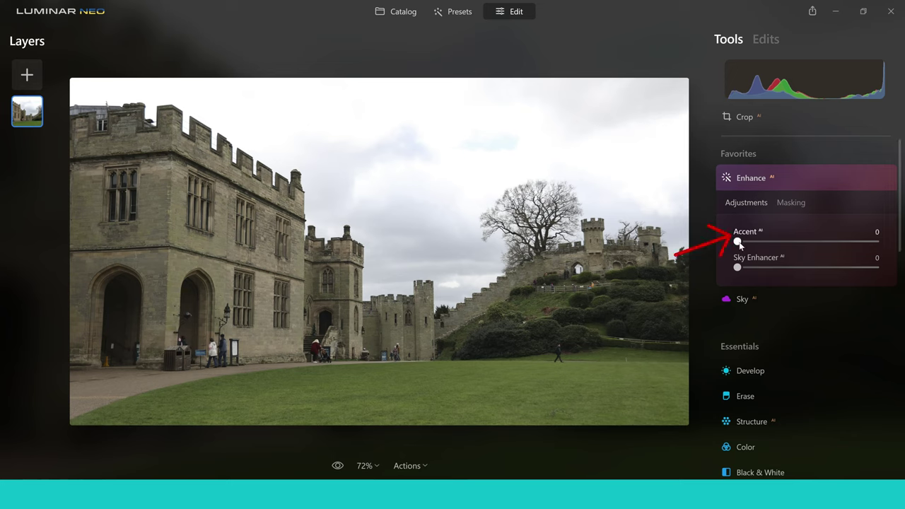
left_click_drag(739, 242, 843, 245)
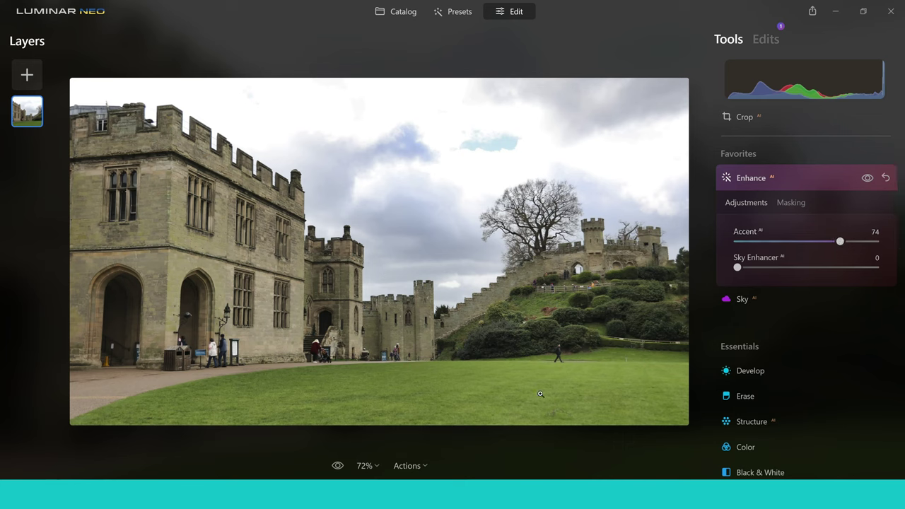
left_click(337, 467)
Step: Raise the castle photo's Sky Enhancer to 30, then bring up Glow on the newborn photo
left_click_drag(737, 269, 808, 275)
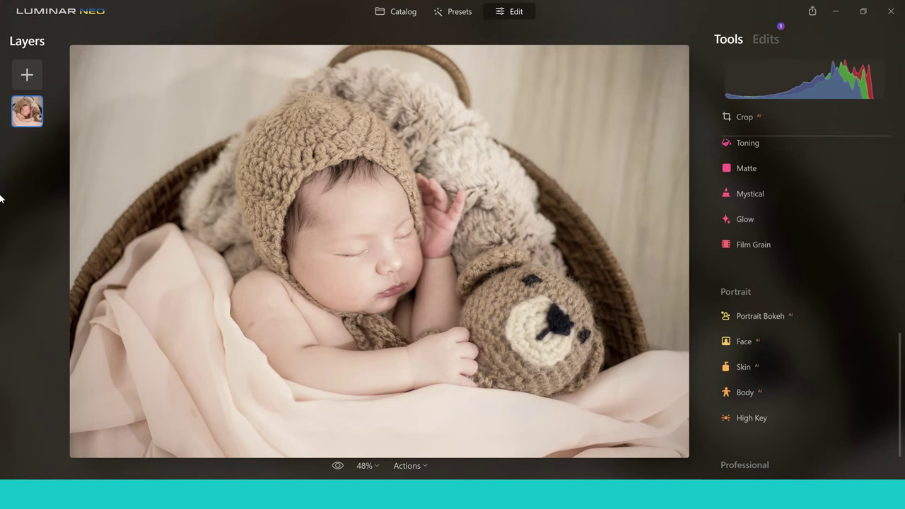
left_click(742, 220)
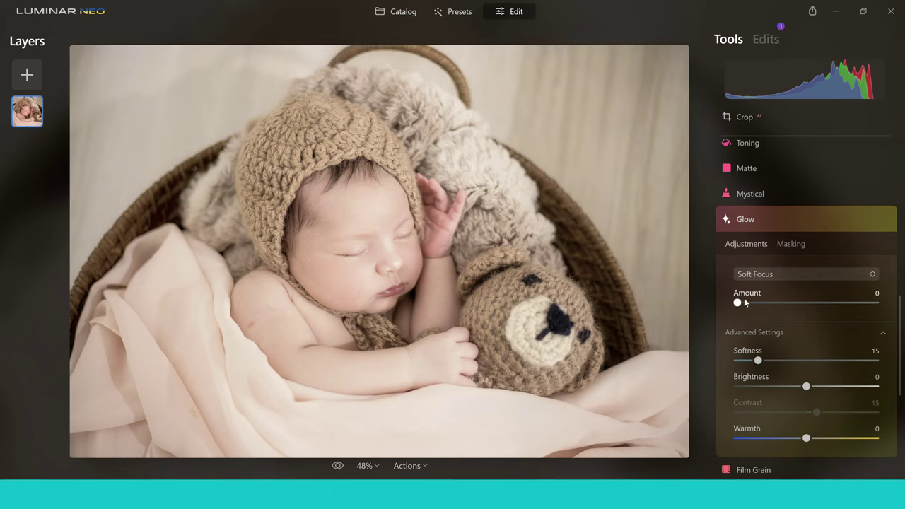
Step: Apply the Glow type of Glow to the newborn photo at Amount 48
left_click_drag(737, 303, 778, 305)
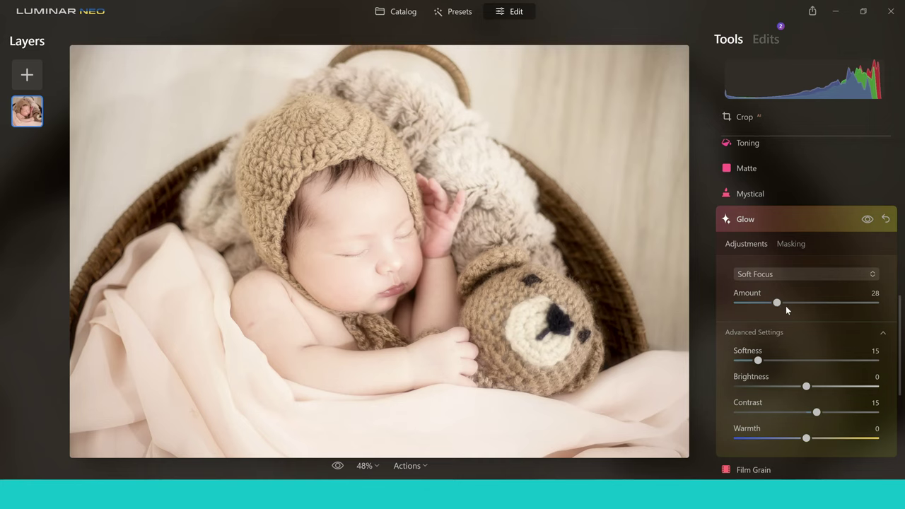
left_click_drag(777, 303, 789, 306)
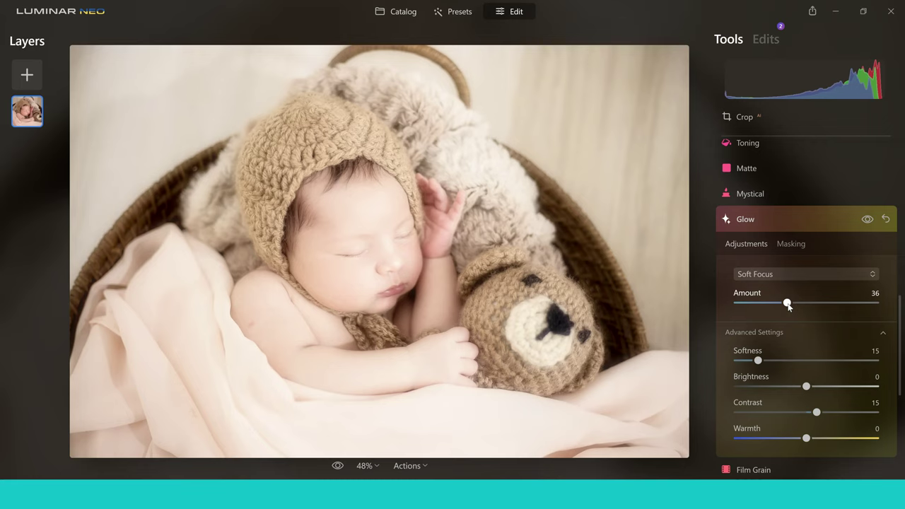
left_click(874, 275)
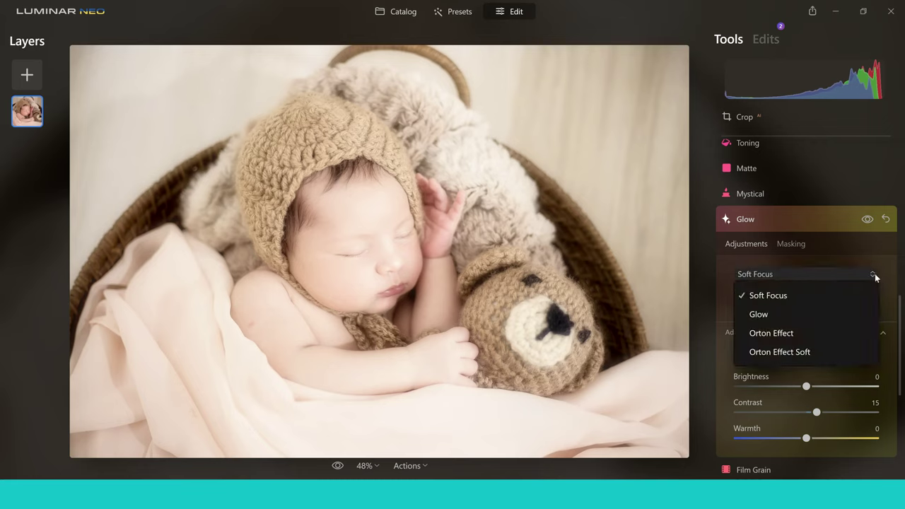
left_click(774, 316)
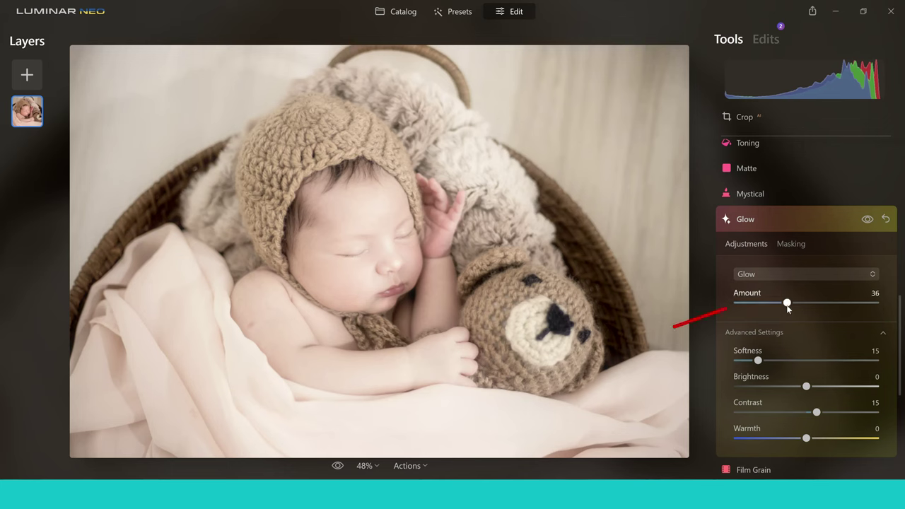
left_click_drag(767, 305, 803, 308)
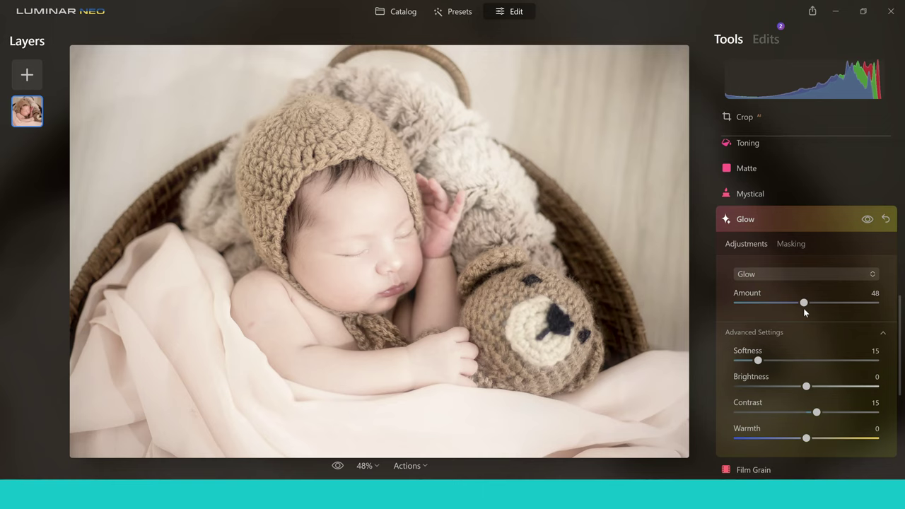
left_click(875, 277)
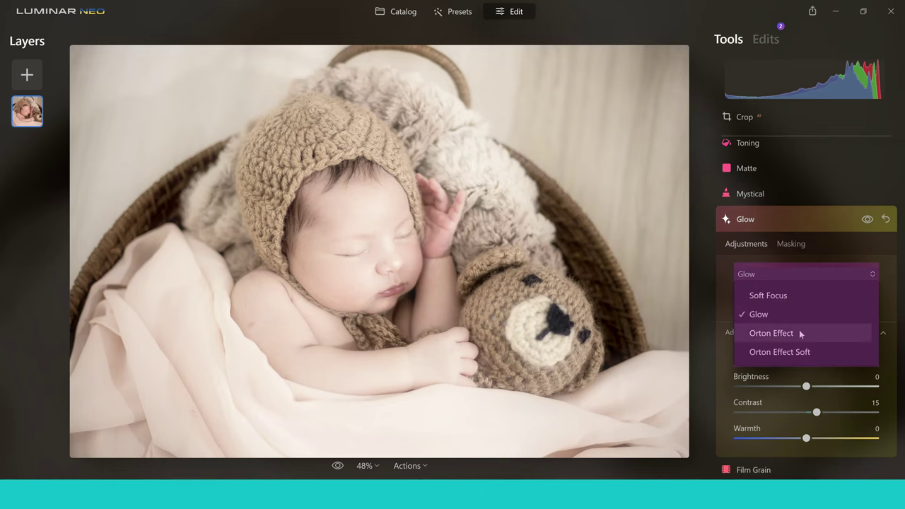
Step: Try Orton Effect, then settle on Orton Effect Soft glow at Amount 26
left_click(800, 332)
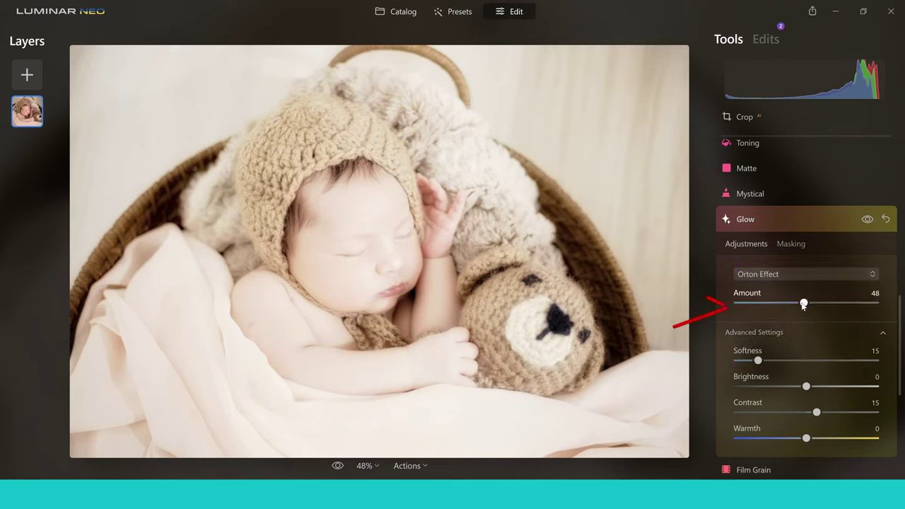
left_click_drag(803, 306, 781, 304)
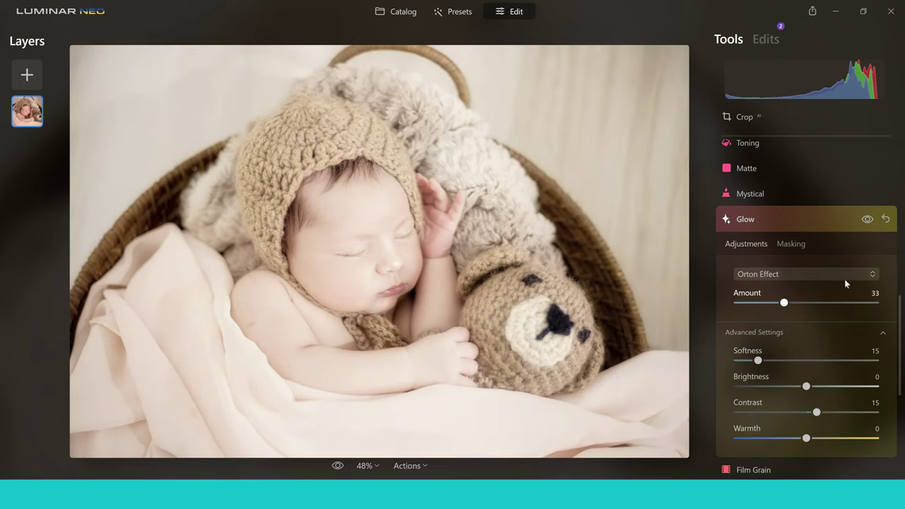
left_click(873, 276)
left_click(800, 351)
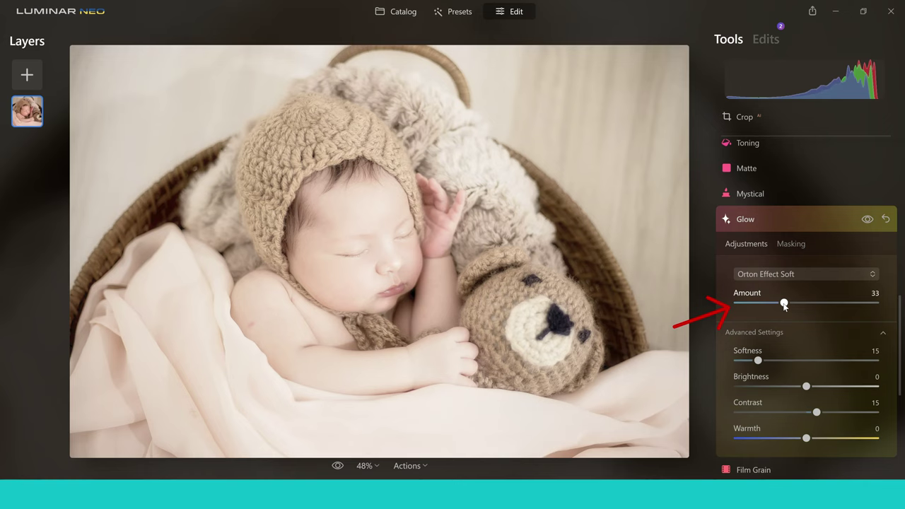
mouse_move(785, 304)
left_mouse_down()
mouse_move(801, 305)
mouse_move(774, 306)
left_mouse_up()
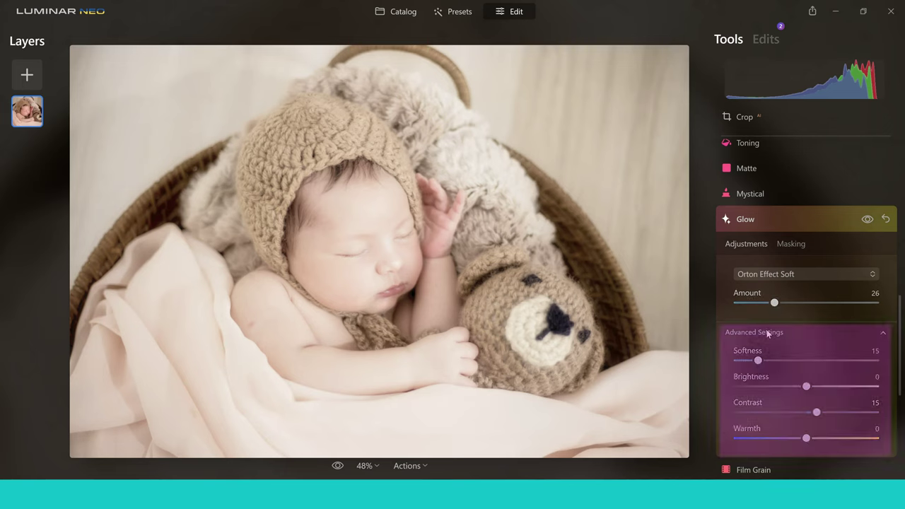
Step: Open the kitten photo from the catalog and raise its Glow amount
left_click(393, 12)
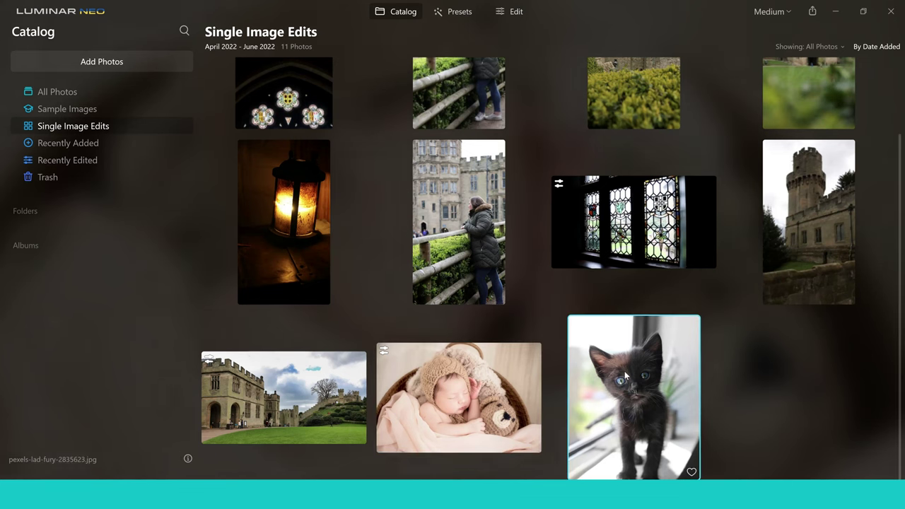
left_click(515, 13)
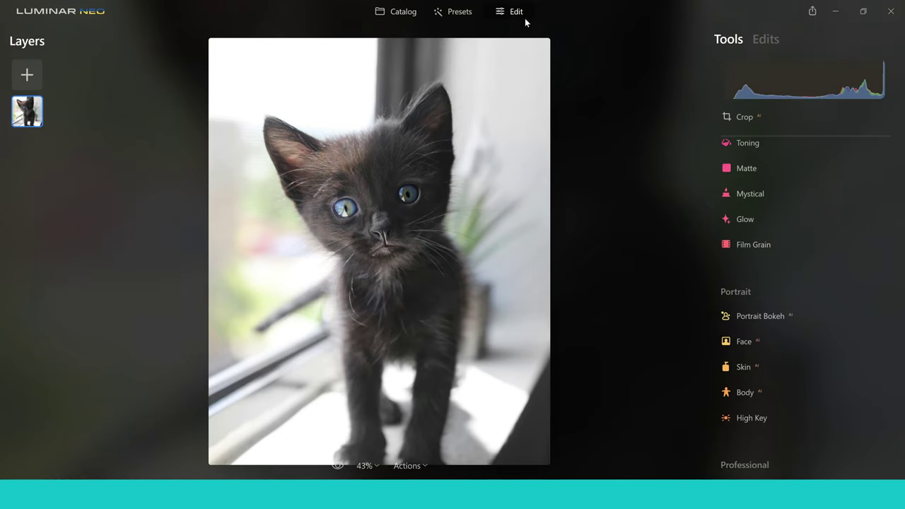
left_click(757, 222)
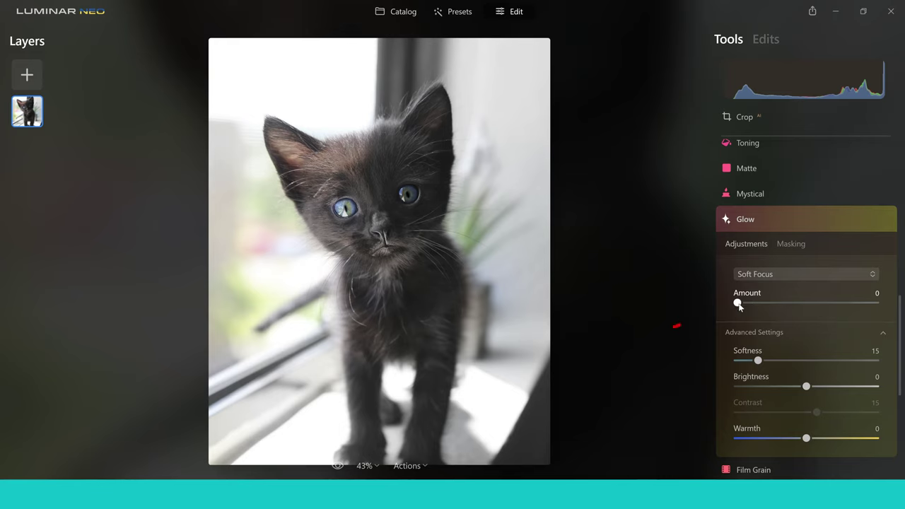
left_click_drag(738, 303, 790, 306)
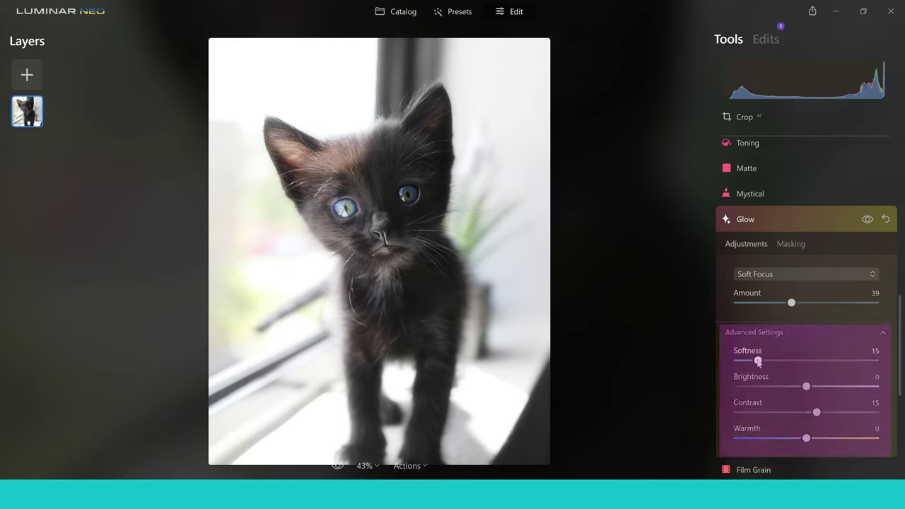
Step: Set the glow's Softness 10, Brightness -4, Contrast 5 and Warmth -23
mouse_move(758, 359)
left_mouse_down()
mouse_move(802, 366)
mouse_move(752, 366)
left_mouse_up()
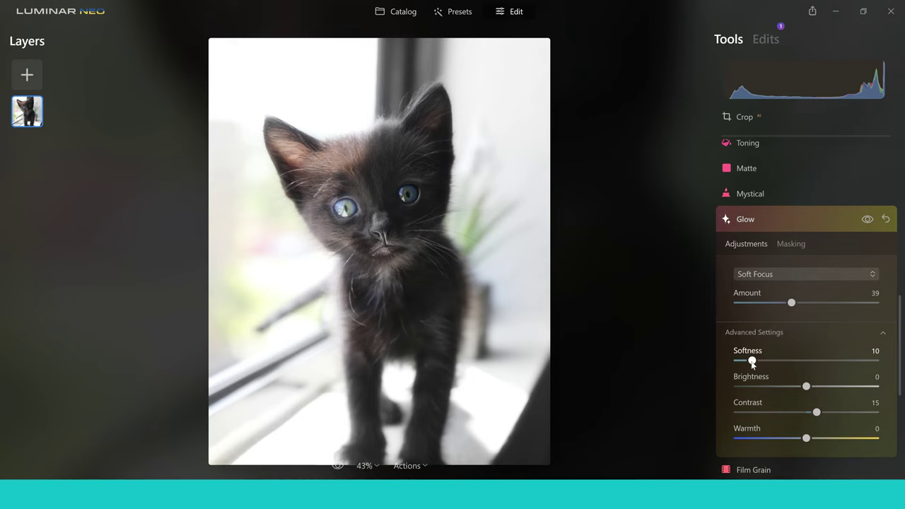
left_click_drag(806, 387, 832, 413)
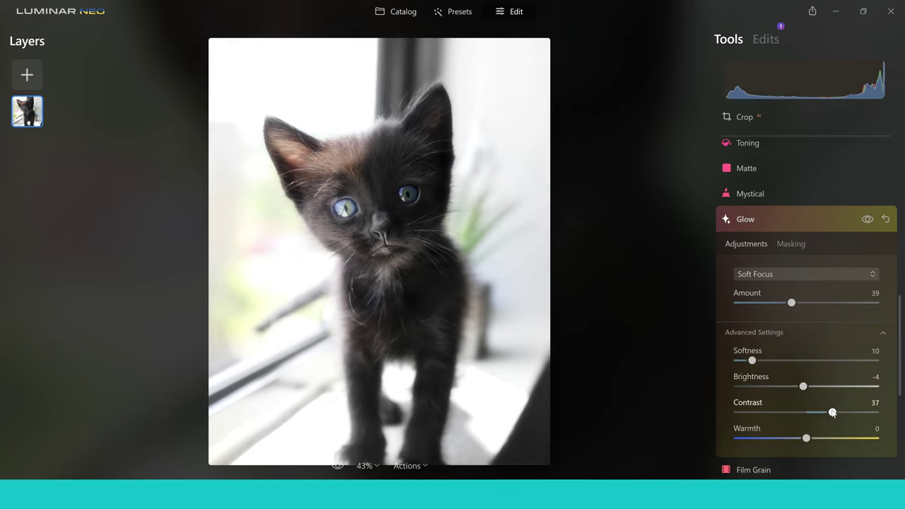
left_click_drag(832, 413, 810, 415)
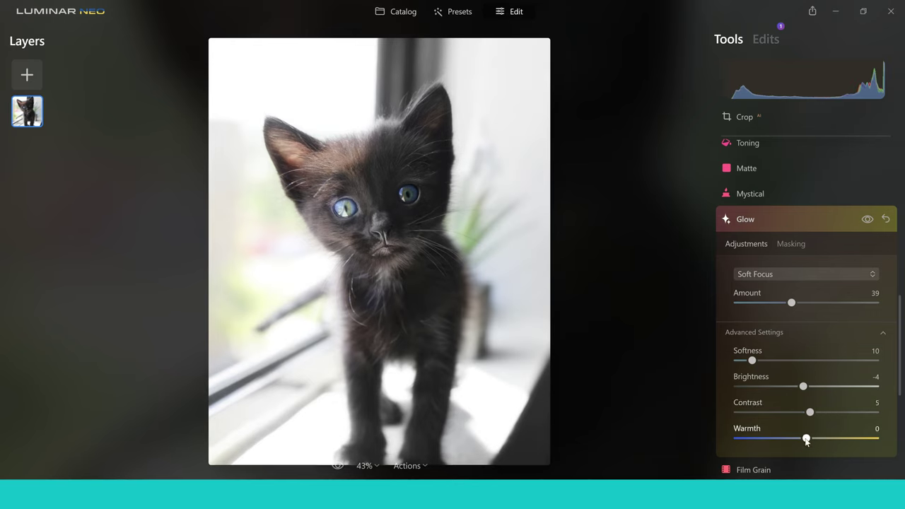
mouse_move(807, 440)
left_mouse_down()
mouse_move(839, 440)
mouse_move(772, 442)
mouse_move(802, 440)
left_mouse_up()
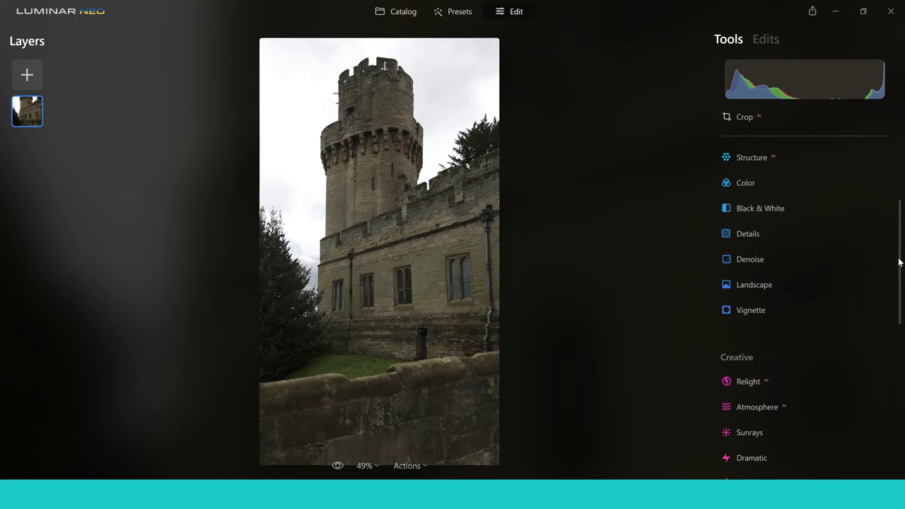
Step: Scroll the Tools panel to the Creative section and expand Dramatic for the castle tower photo
left_click_drag(899, 263, 901, 302)
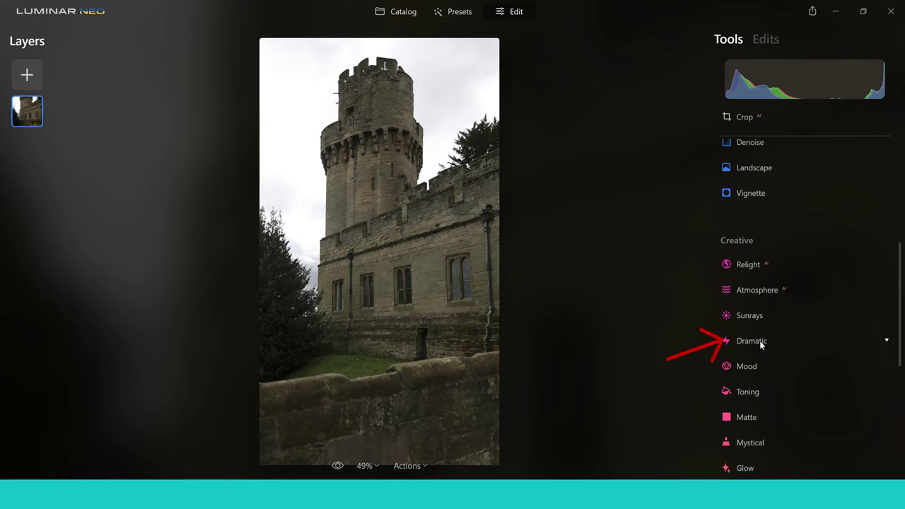
left_click(761, 343)
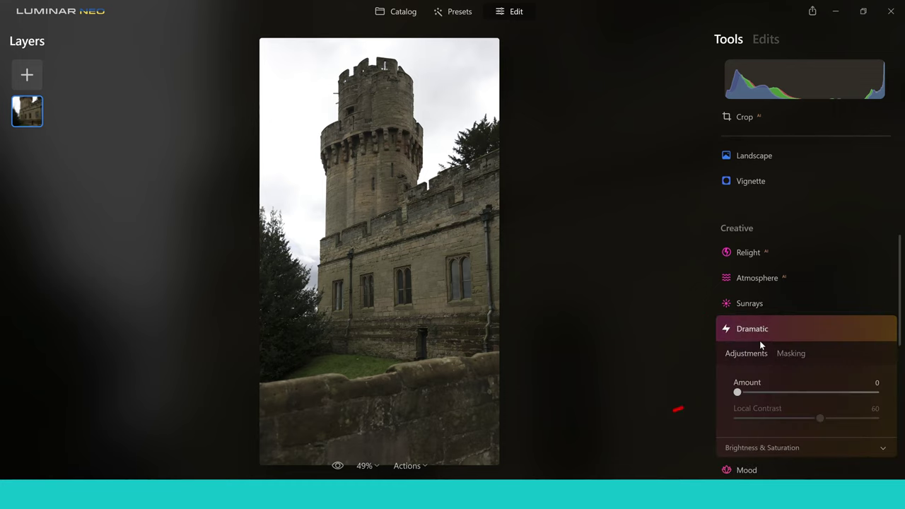
Step: Set Dramatic Amount to 43 and Local Contrast to 56 after trying 100
left_click_drag(740, 394, 770, 393)
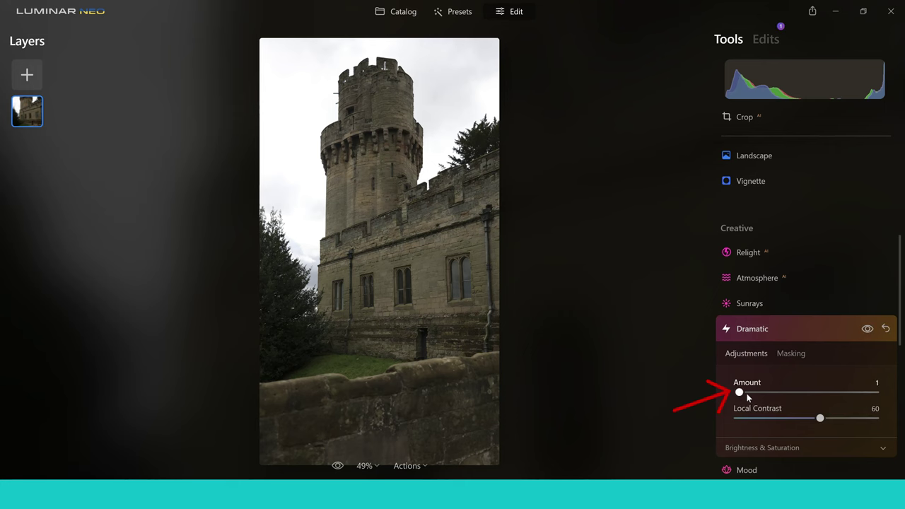
left_click_drag(902, 428, 904, 428)
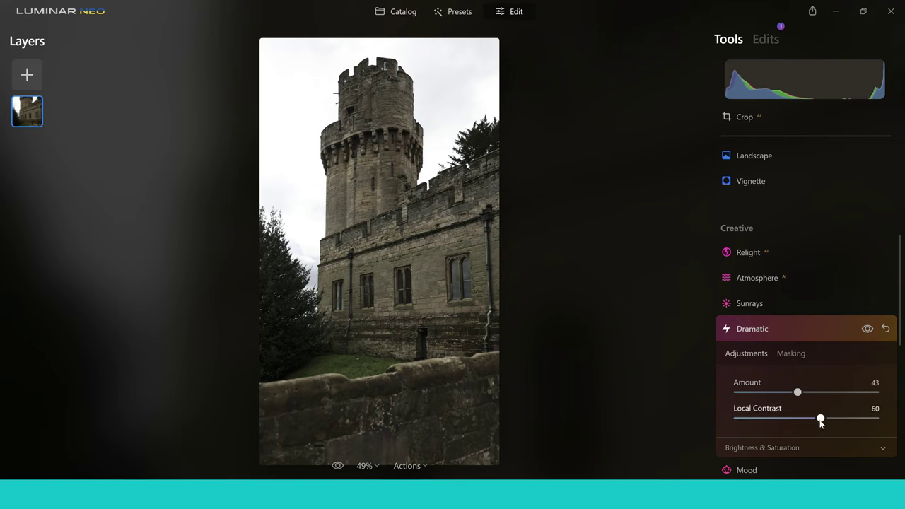
left_click_drag(820, 420, 878, 420)
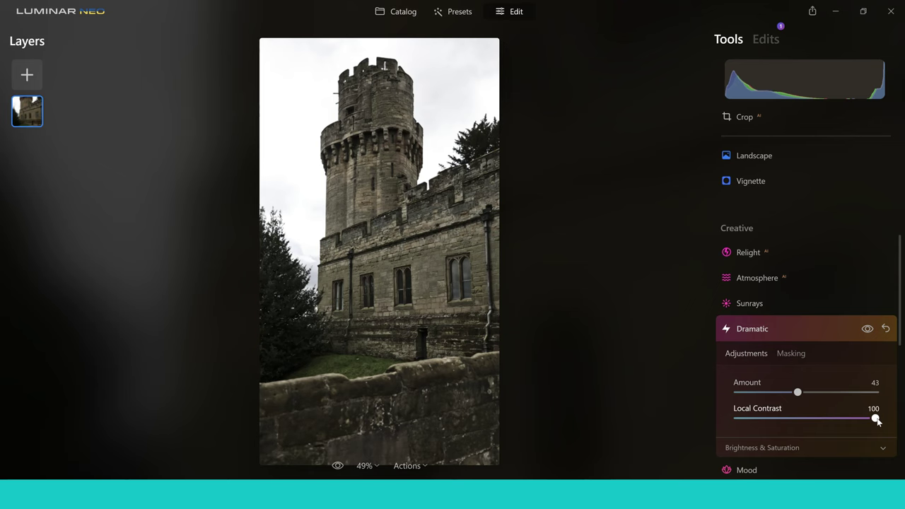
left_click_drag(877, 417, 817, 421)
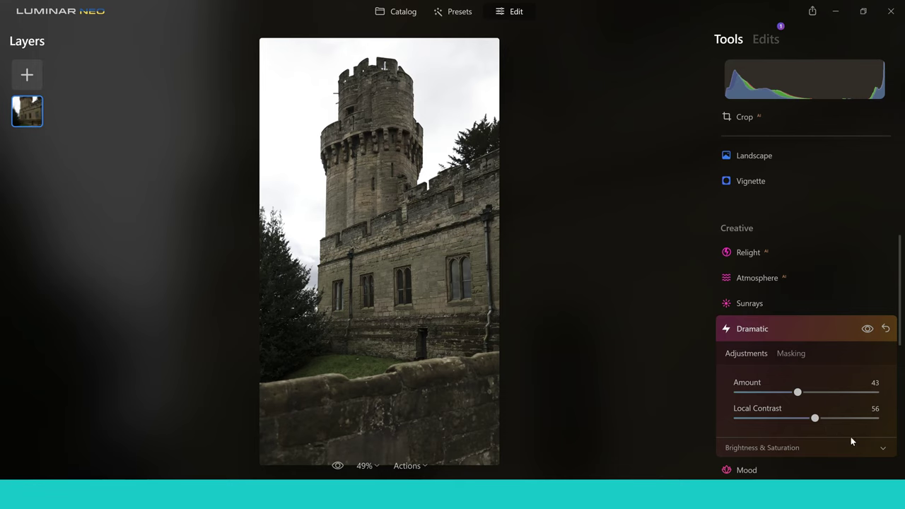
Step: Set the Dramatic Brightness to 64 and raise Saturation from -25 to slightly above 3
left_click(881, 450)
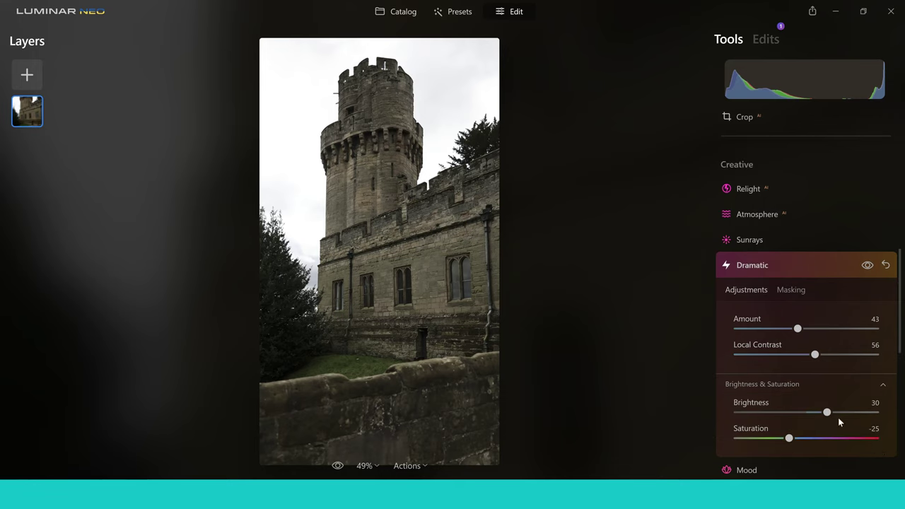
left_click_drag(845, 416, 851, 418)
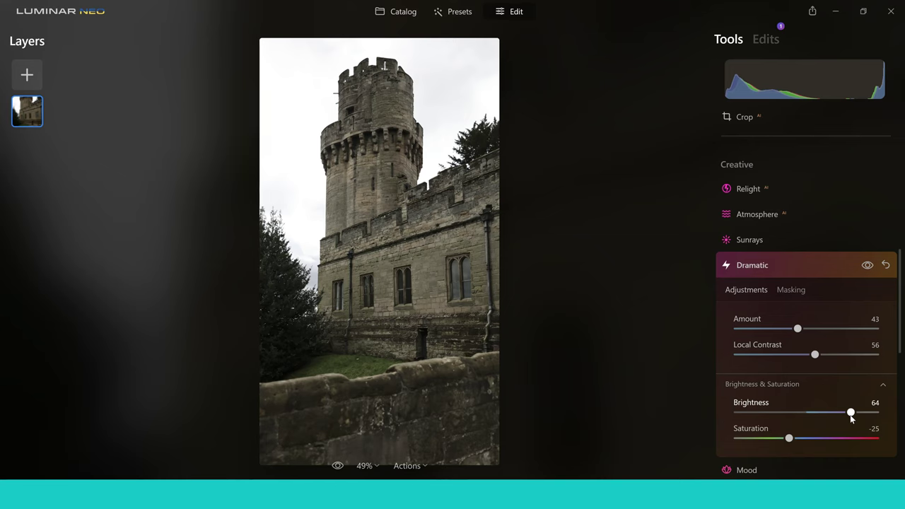
left_click_drag(797, 440, 808, 442)
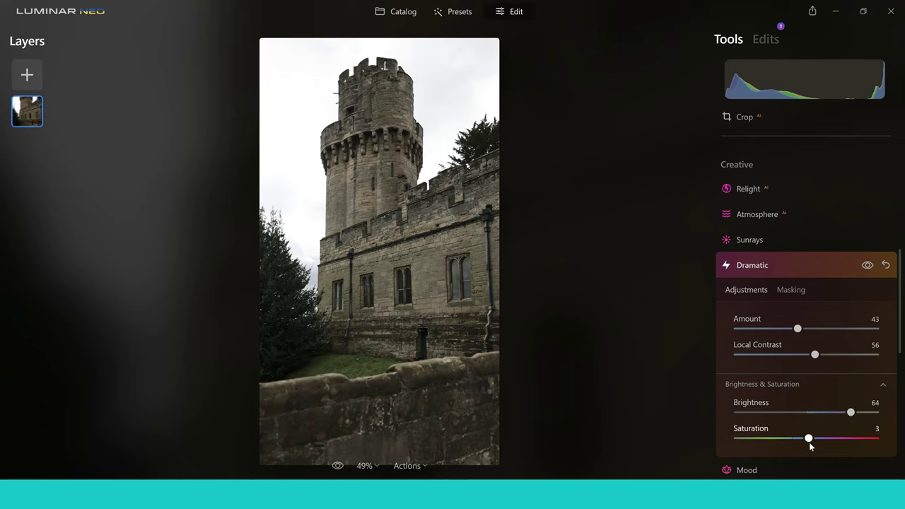
left_click_drag(814, 447, 821, 447)
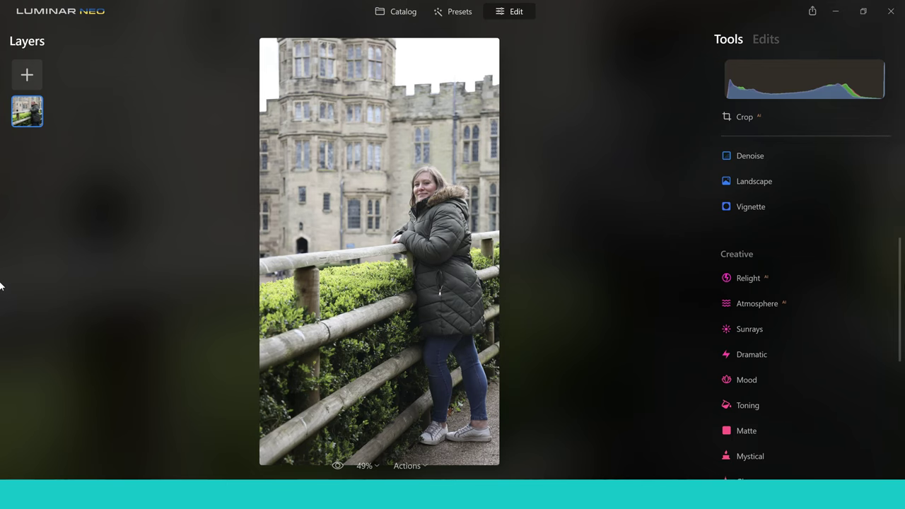
scroll(900, 304, "down", 1)
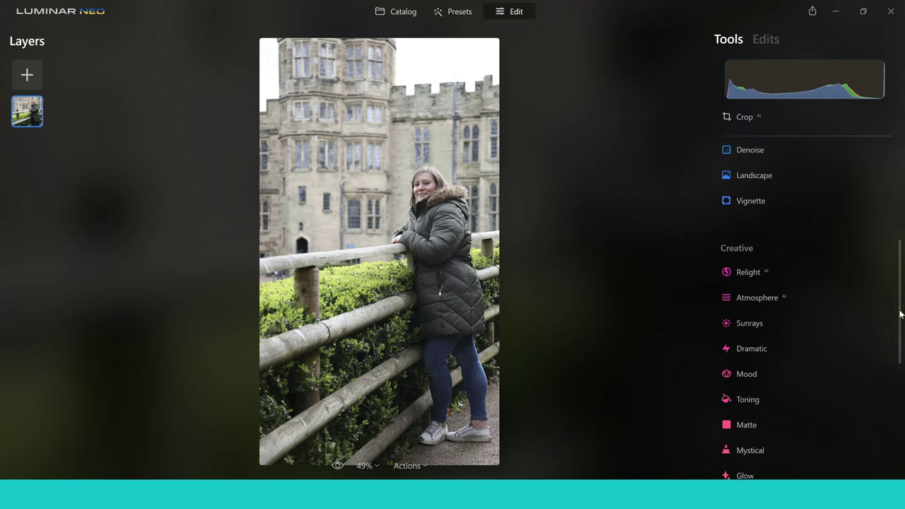
scroll(902, 322, "down", 3)
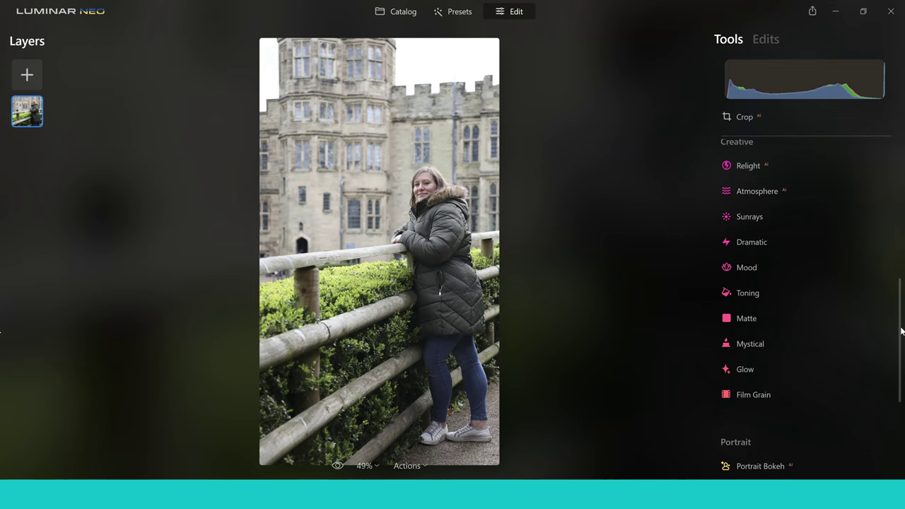
left_click(753, 320)
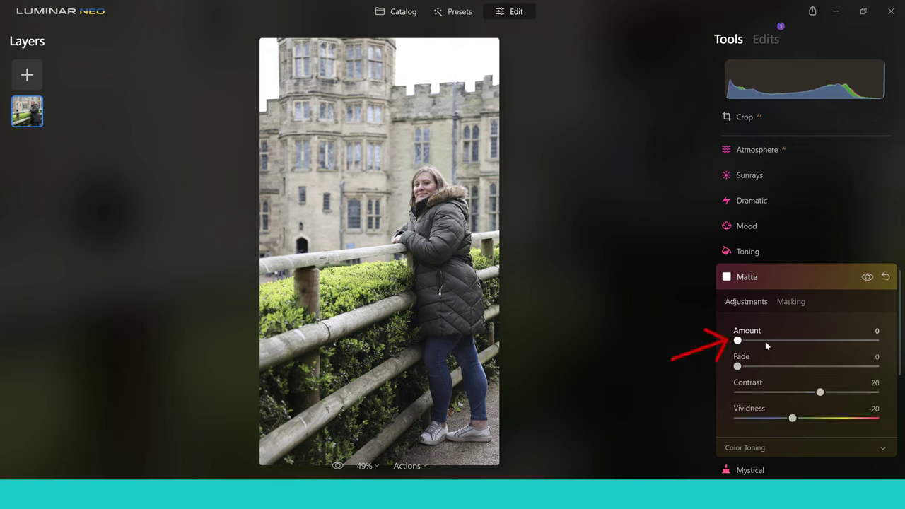
Step: Set the Matte look to Amount 50, Fade 22, Contrast 27 and Vividness -12
left_click_drag(766, 345, 806, 344)
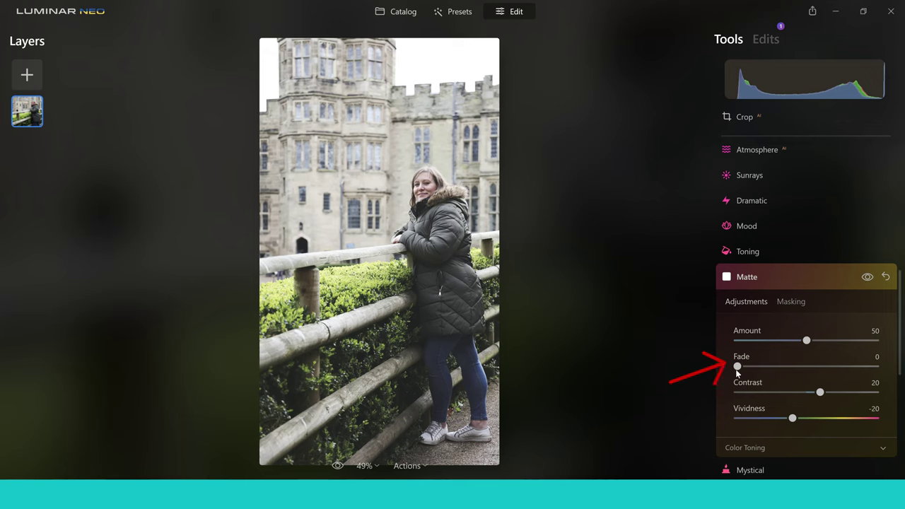
mouse_move(794, 374)
left_mouse_down()
mouse_move(807, 375)
mouse_move(768, 366)
left_mouse_up()
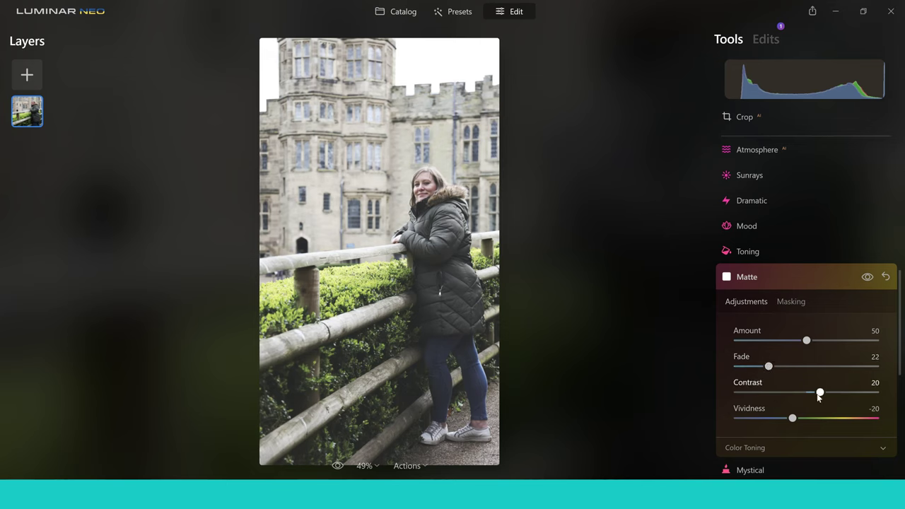
left_click(831, 395)
left_click_drag(832, 397, 826, 397)
left_click_drag(794, 421, 800, 423)
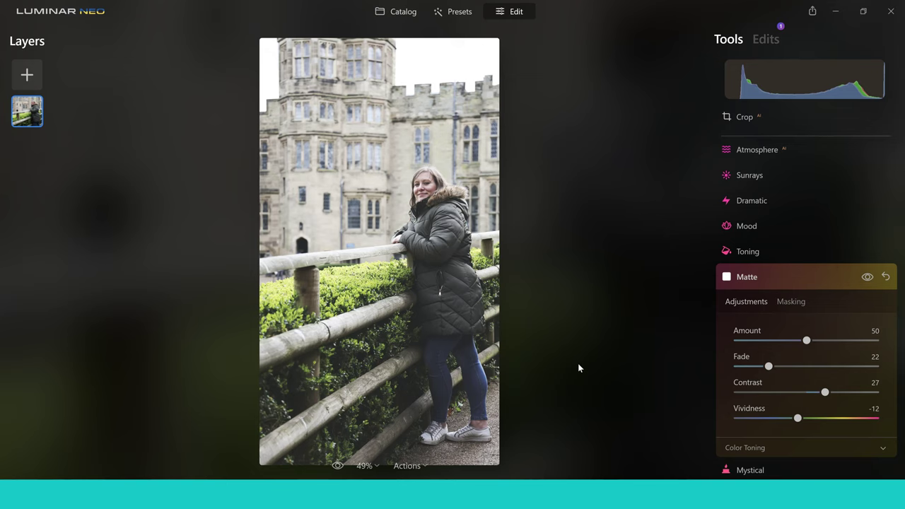
Step: Compare the Matte edit against the original photo, then expand Matte's Color Toning section
left_click(338, 469)
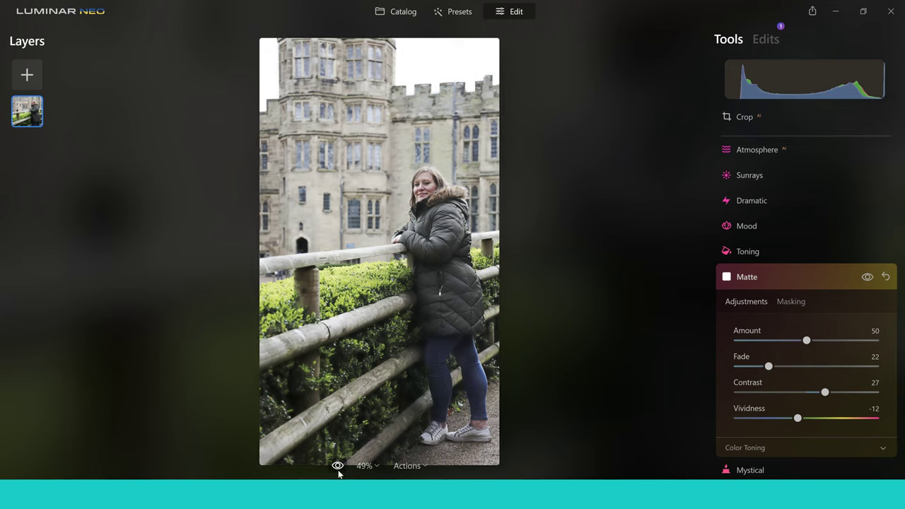
left_click(338, 467)
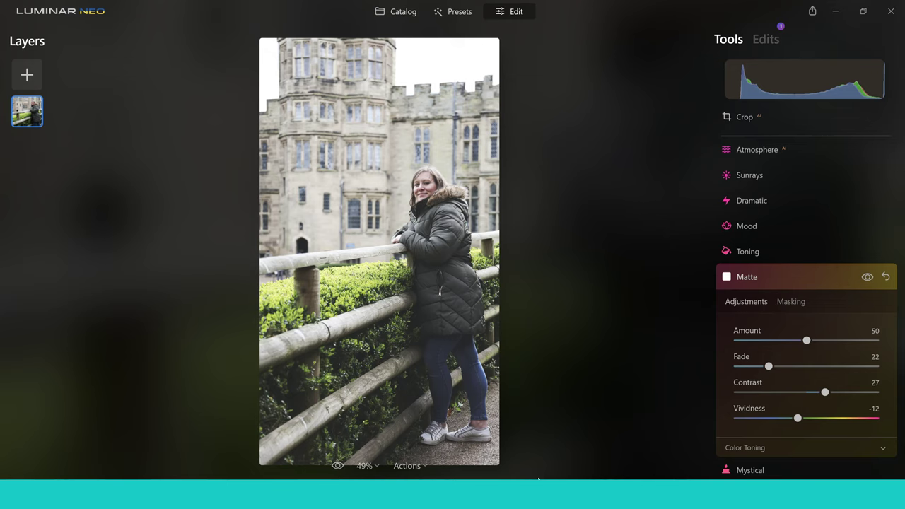
left_click(741, 453)
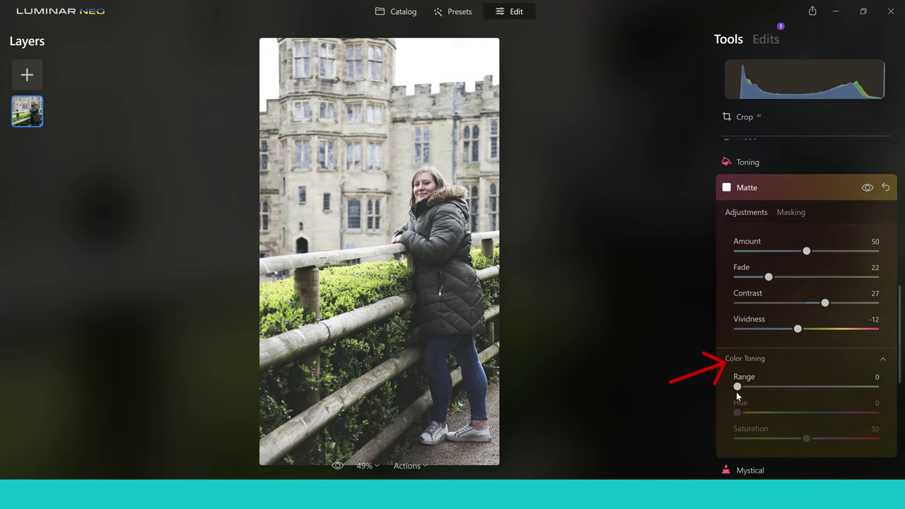
Step: Set Matte Color Toning Range to 18 and Hue to 52
left_click_drag(738, 389, 882, 384)
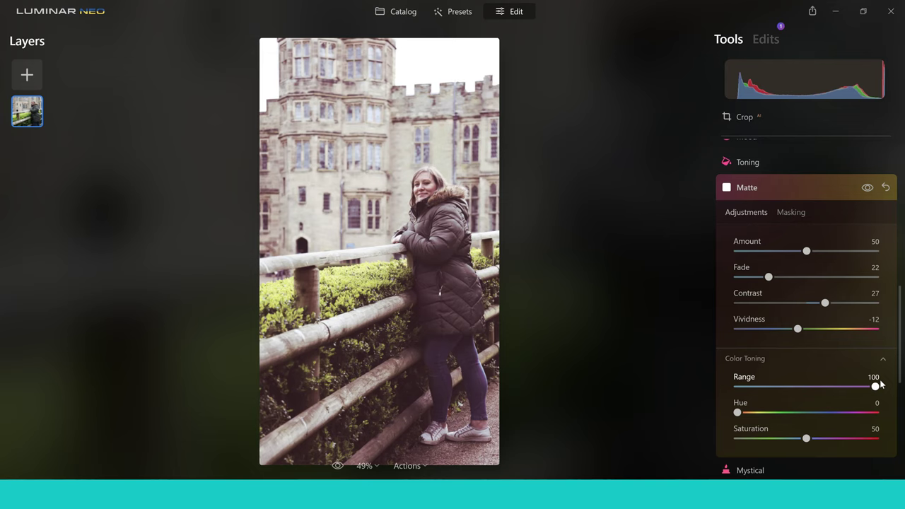
left_click_drag(882, 384, 764, 387)
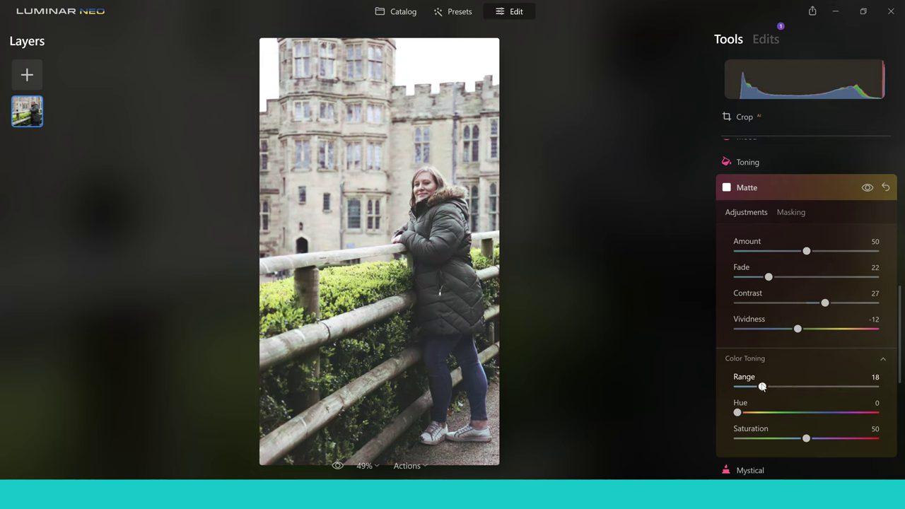
left_click_drag(737, 414, 757, 416)
left_click(883, 360)
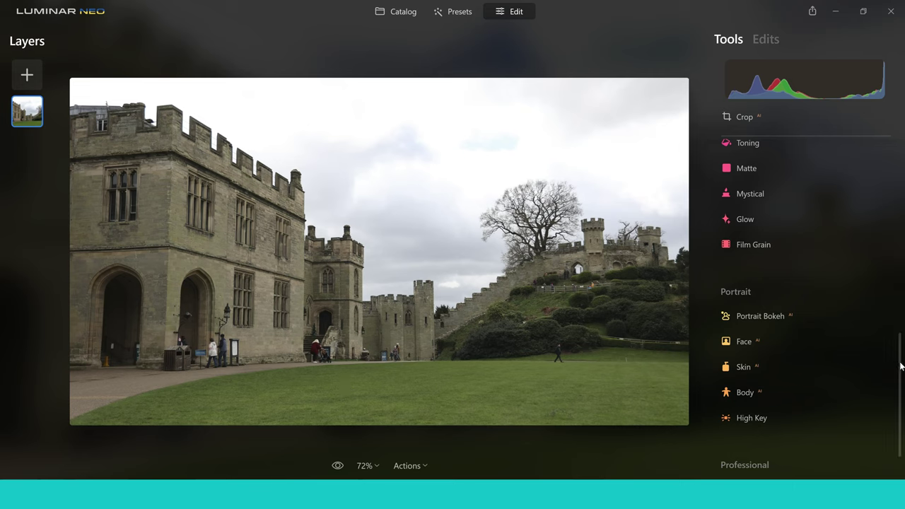
Step: Open the wide castle courtyard photo in the Edit workspace
left_click_drag(901, 357, 0, 305)
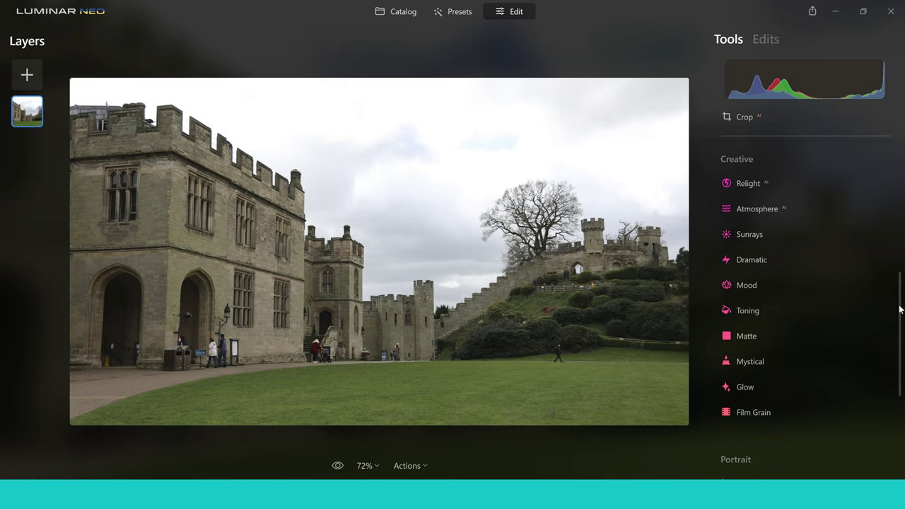
Step: Set Enhance AI Accent to 63 on the castle photo
left_click_drag(900, 309, 901, 163)
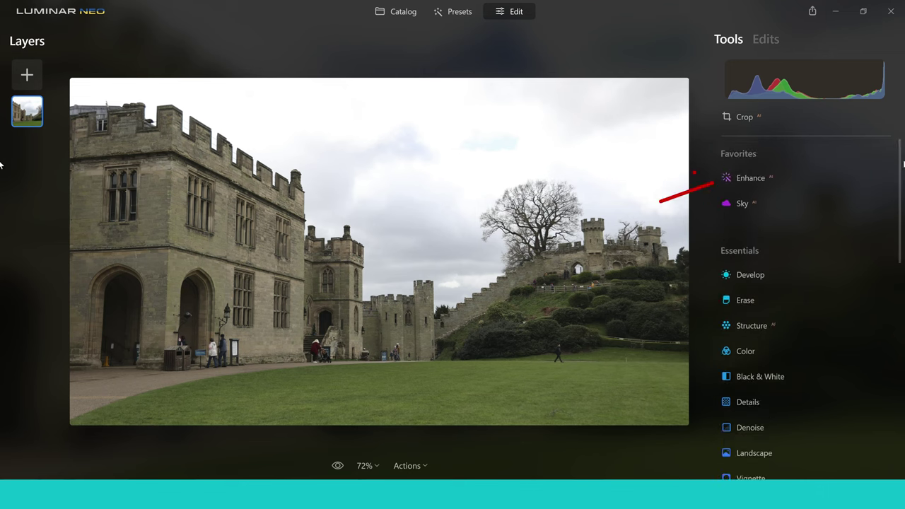
left_click(762, 175)
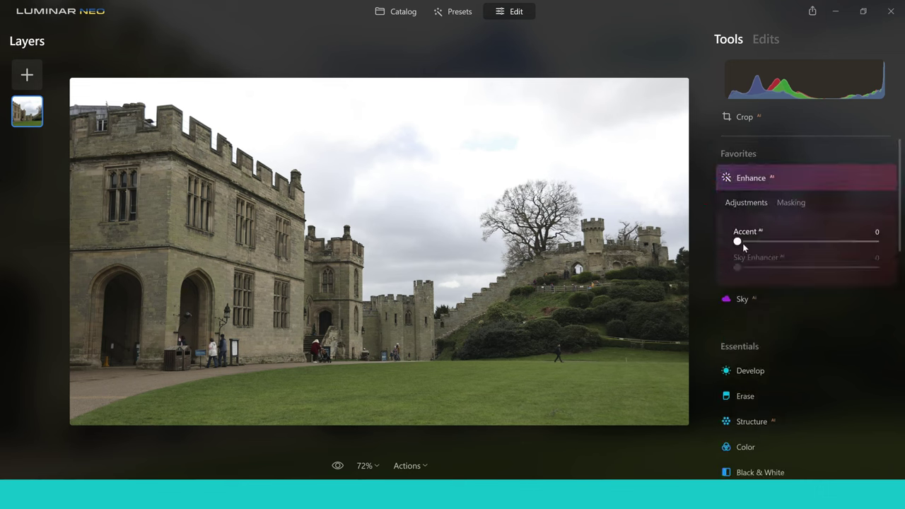
left_click_drag(739, 243, 828, 244)
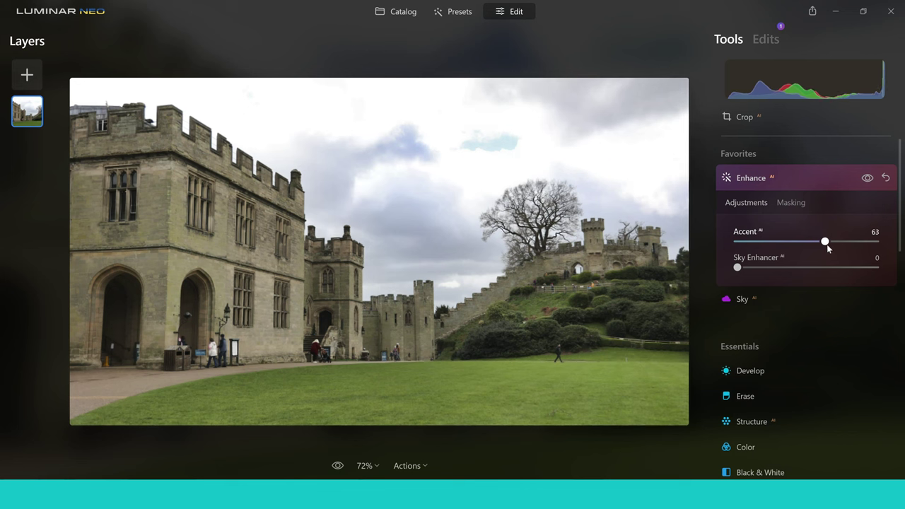
Step: Apply a Soft Focus Glow at Amount 11 to the castle photo
left_click(743, 179)
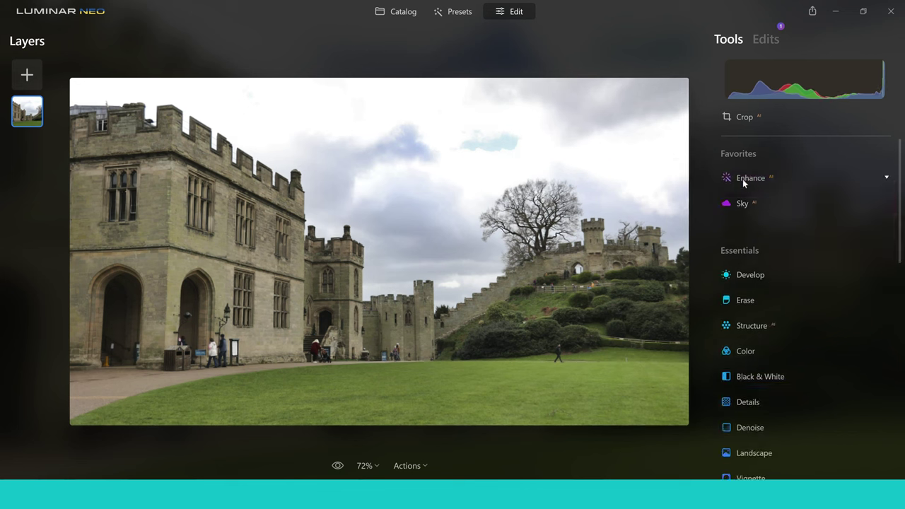
left_click_drag(901, 190, 899, 313)
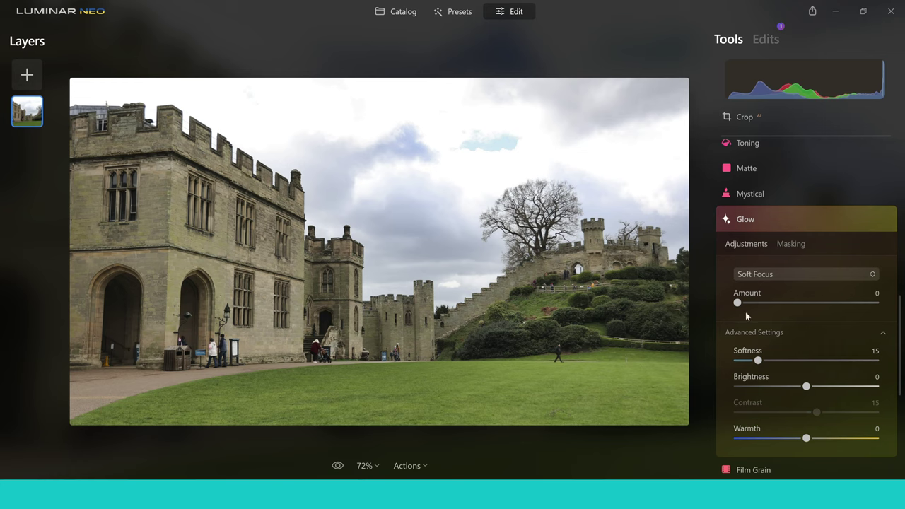
mouse_move(738, 303)
left_mouse_down()
mouse_move(760, 307)
mouse_move(750, 306)
left_mouse_up()
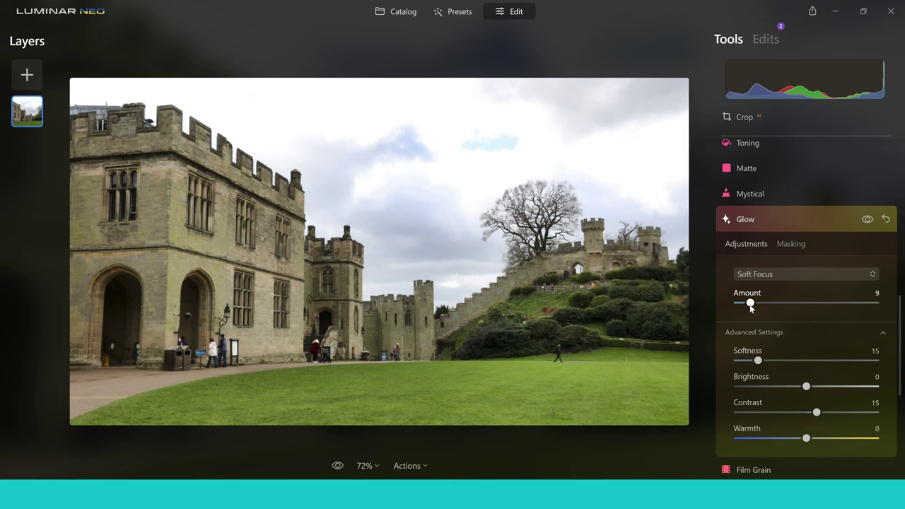
left_click_drag(751, 306, 754, 305)
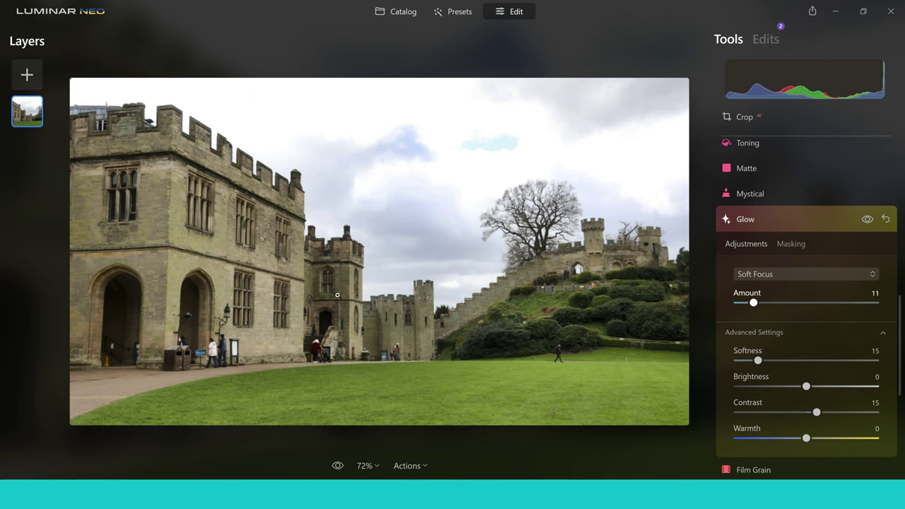
Step: Apply the Dramatic effect at Amount 21 to the castle photo
left_click(742, 219)
left_click_drag(901, 374, 901, 320)
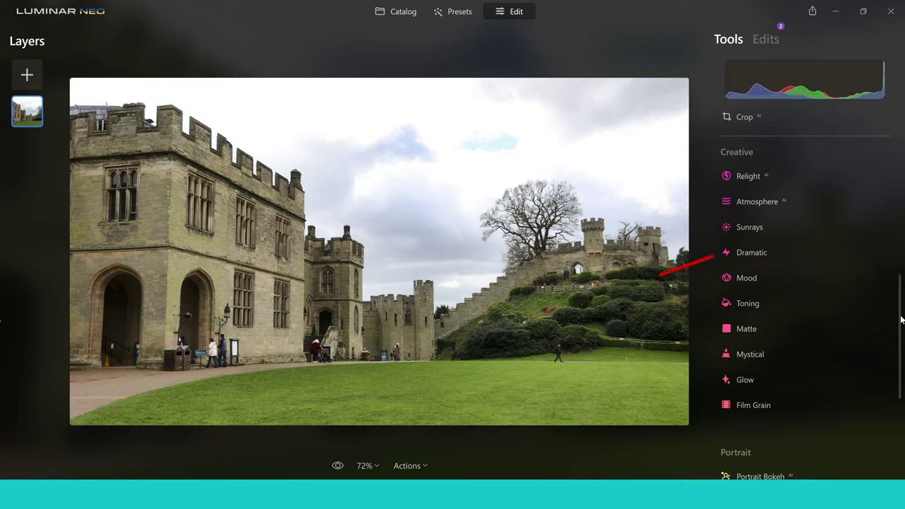
left_click(762, 257)
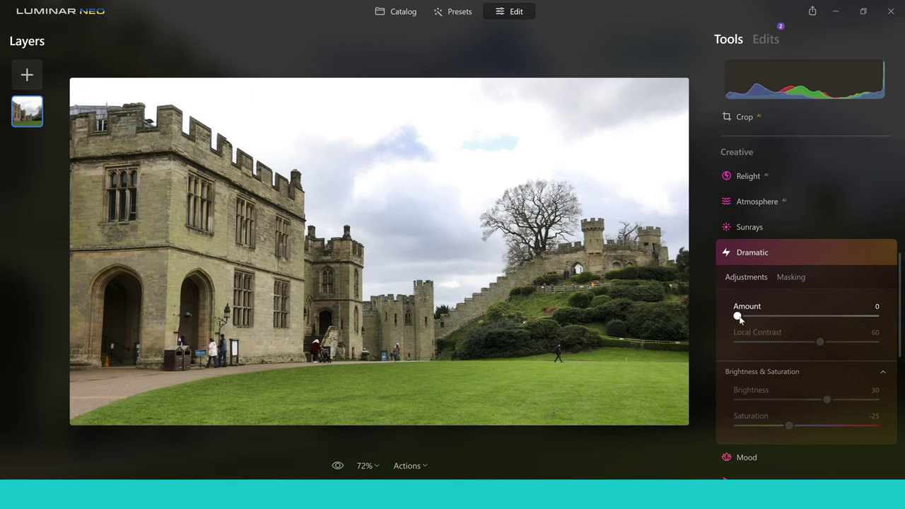
mouse_move(752, 320)
left_mouse_down()
mouse_move(777, 324)
mouse_move(764, 323)
left_mouse_up()
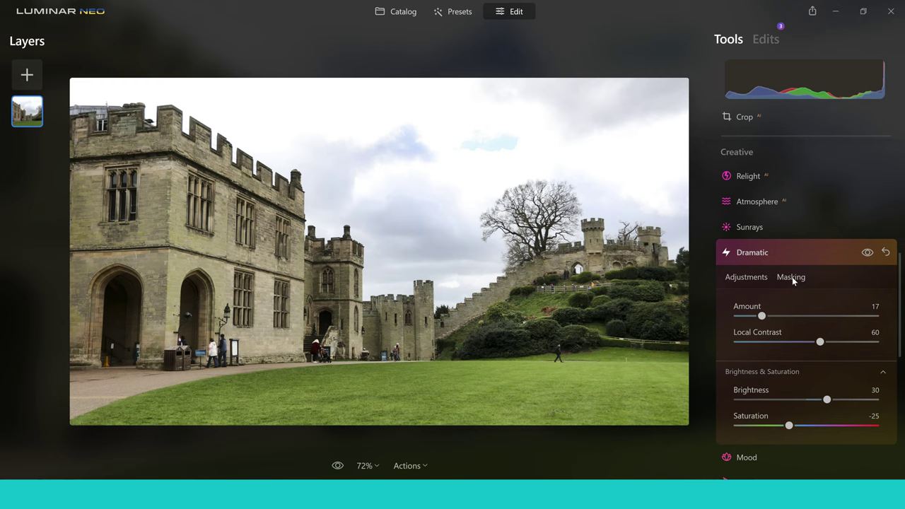
left_click_drag(763, 316, 768, 316)
left_click(752, 252)
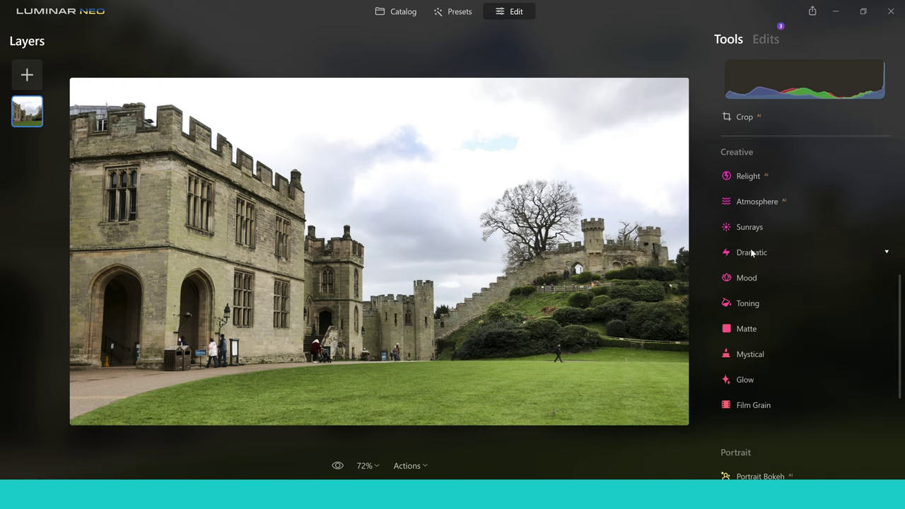
Step: Set Matte Amount to 33 and Fade to 17, comparing with the original
left_click(763, 329)
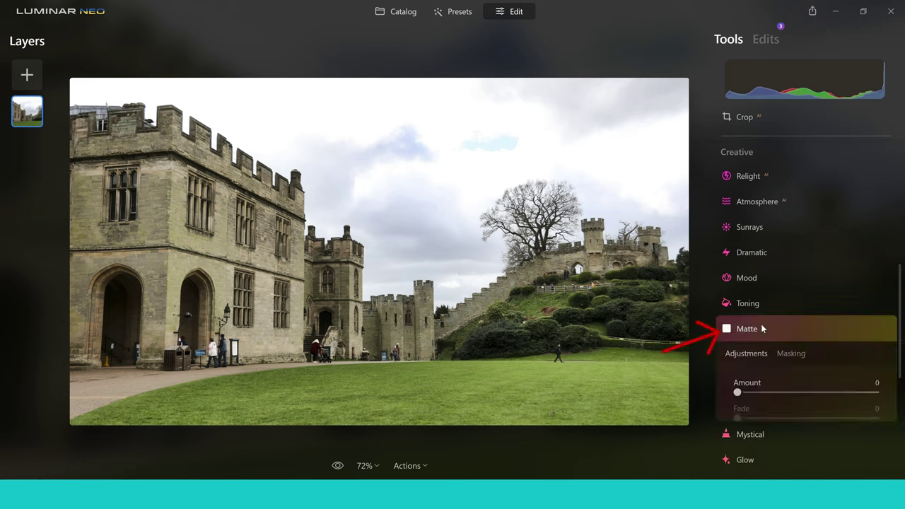
left_click_drag(740, 343, 791, 342)
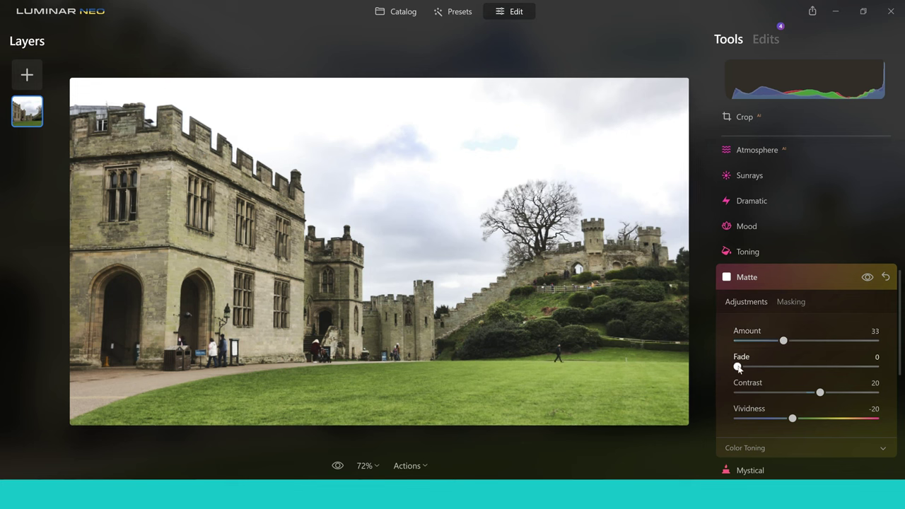
left_click_drag(748, 368, 764, 367)
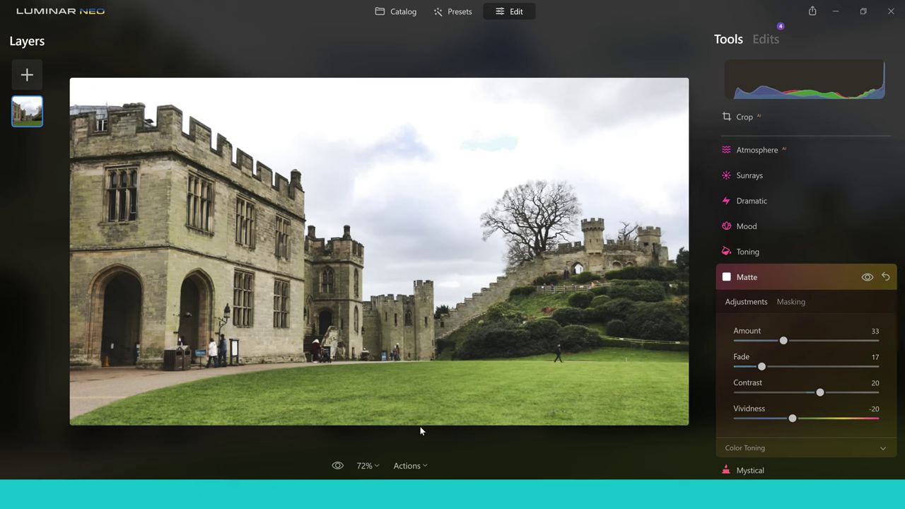
left_click(339, 465)
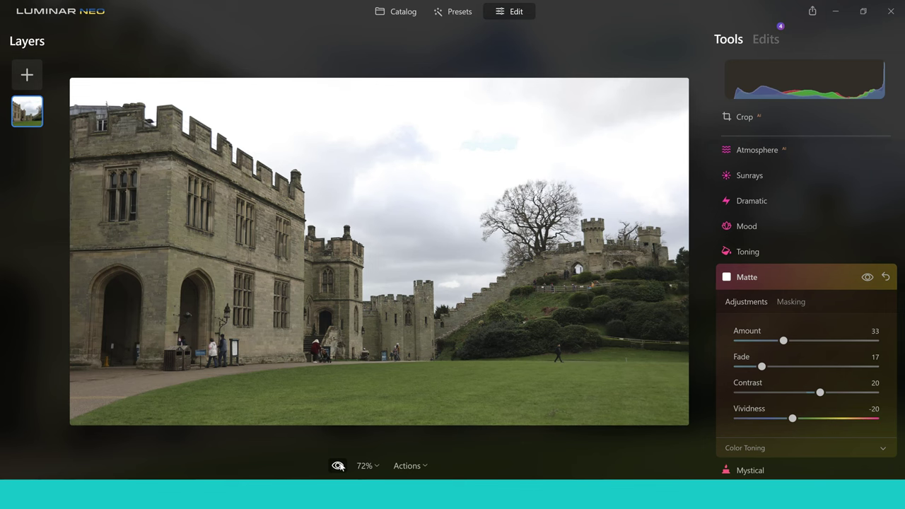
left_click(339, 466)
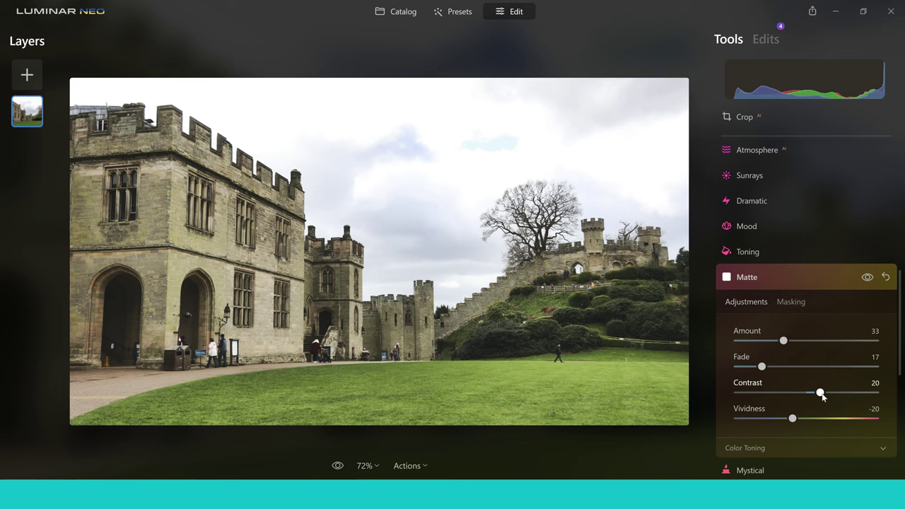
Step: Set Matte Contrast to 29 and Vividness to -11
left_click_drag(825, 397, 831, 398)
left_click_drag(793, 420, 798, 421)
left_click(743, 279)
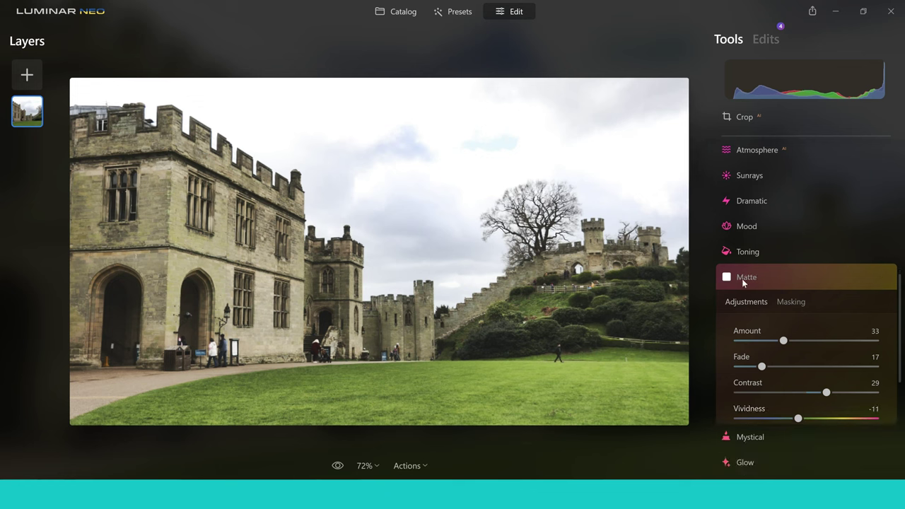
Step: Add Atmosphere AI Fog at Amount 76 and Depth 67, then return to the catalog
scroll(901, 333, "up", 3)
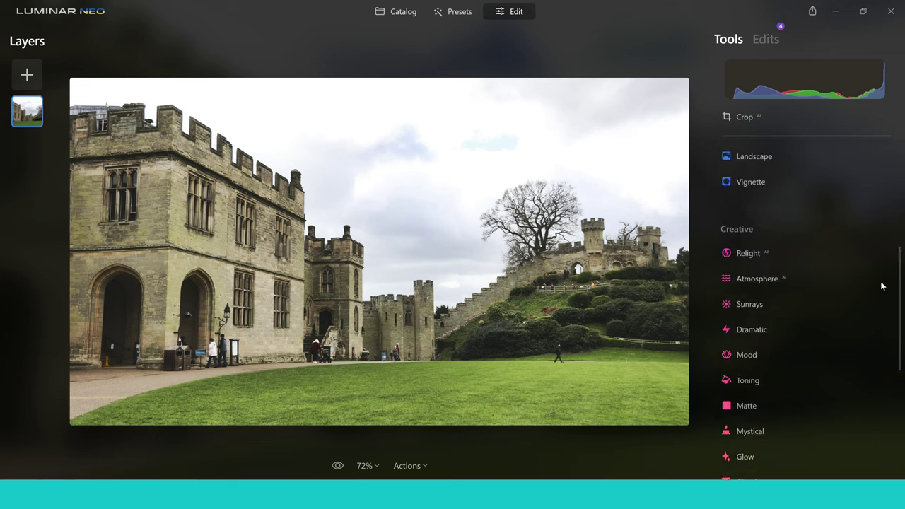
left_click(778, 280)
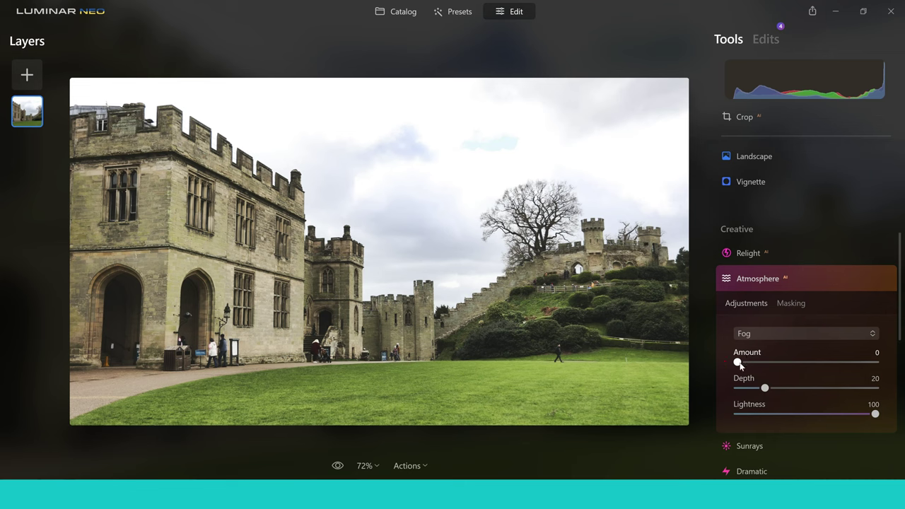
left_click_drag(740, 365, 847, 365)
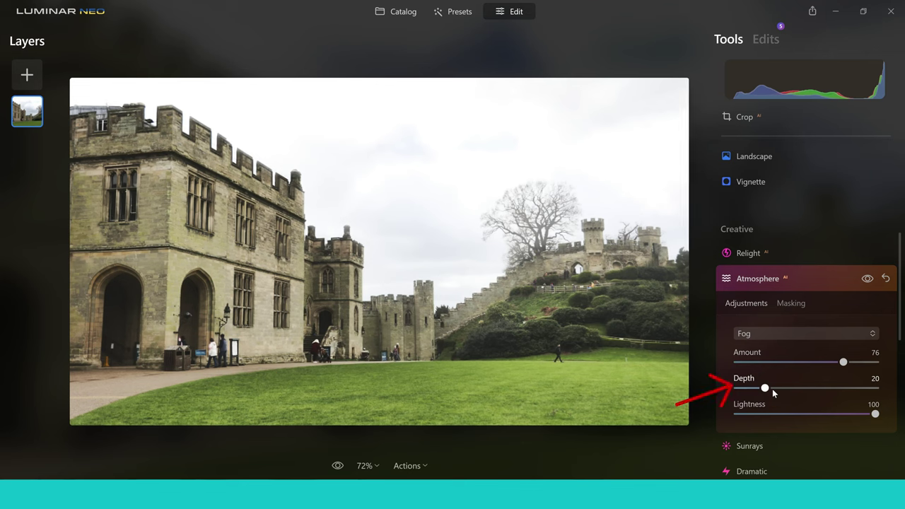
left_click_drag(766, 390, 806, 393)
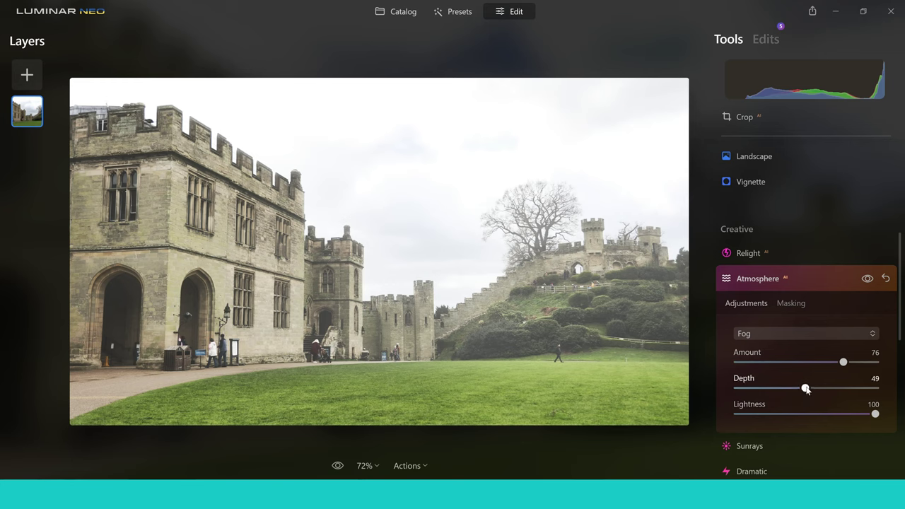
left_click_drag(814, 388, 832, 393)
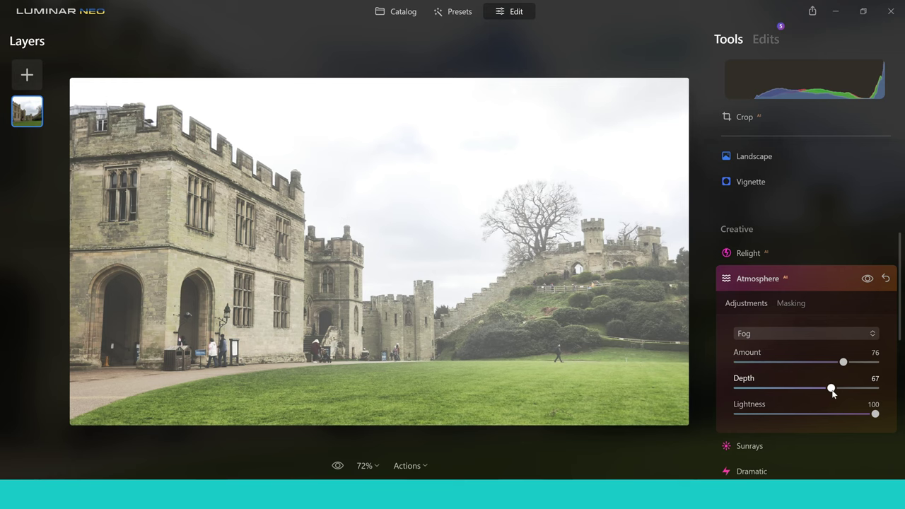
left_click(402, 12)
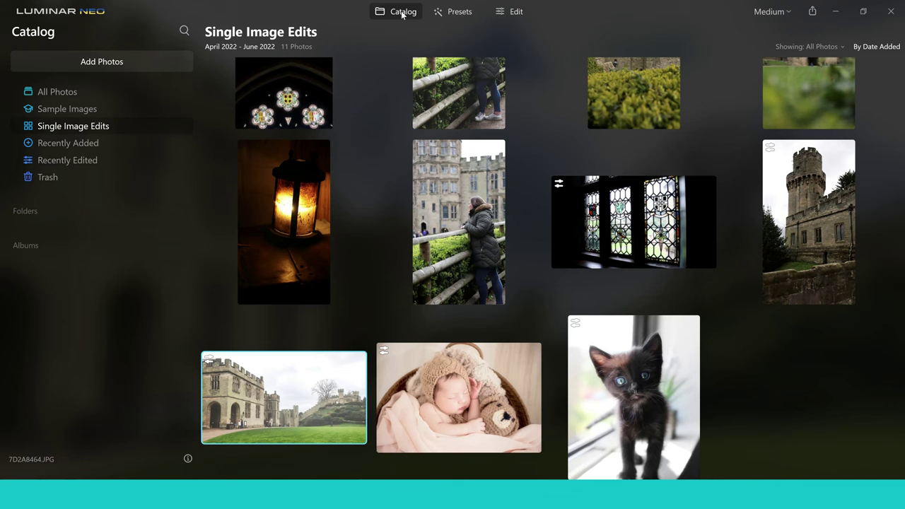